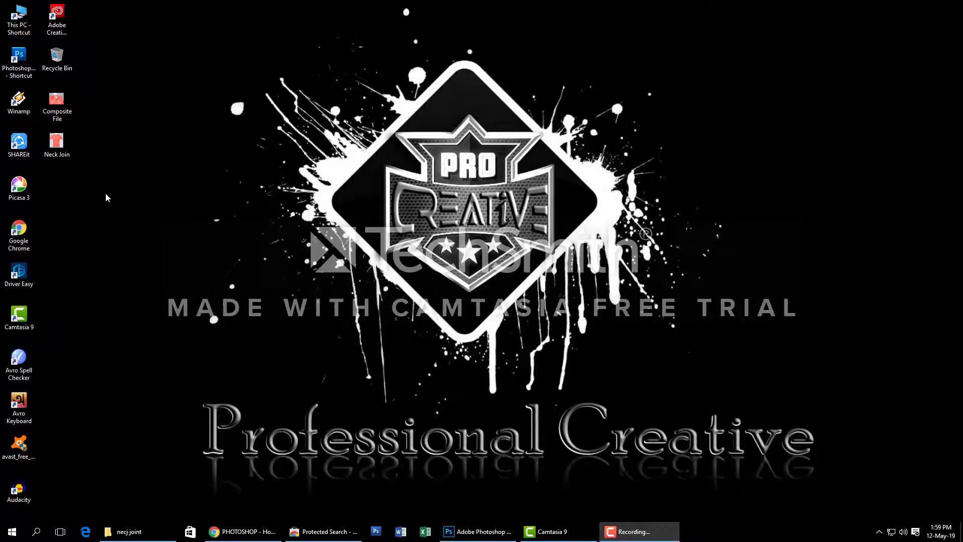
# - Select the Composite File and Neck Join desktop images and drag them onto Photoshop to open them
pyautogui.moveTo(96, 194); pyautogui.dragTo(40, 89)
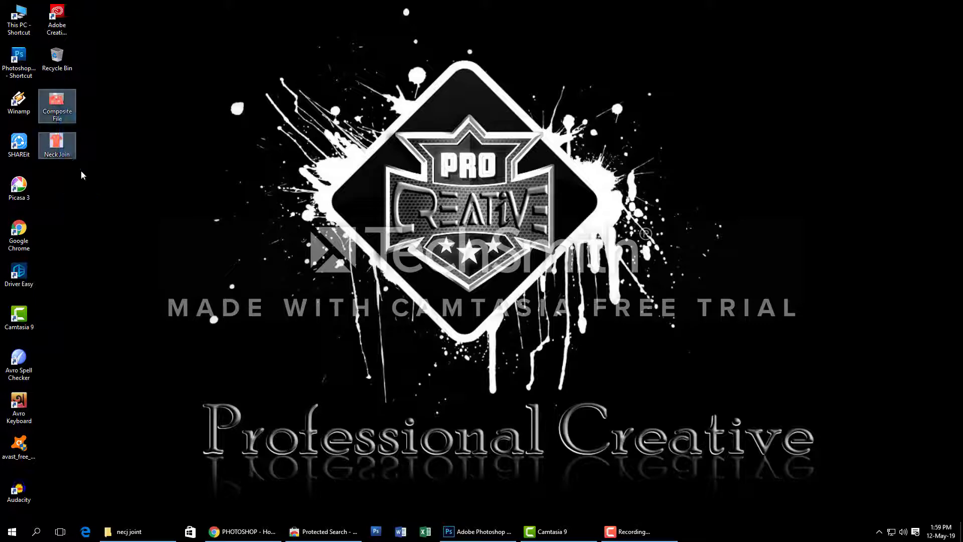
pyautogui.moveTo(64, 157)
pyautogui.mouseDown()
pyautogui.moveTo(308, 362)
pyautogui.moveTo(461, 525)
pyautogui.moveTo(416, 372)
pyautogui.mouseUp()
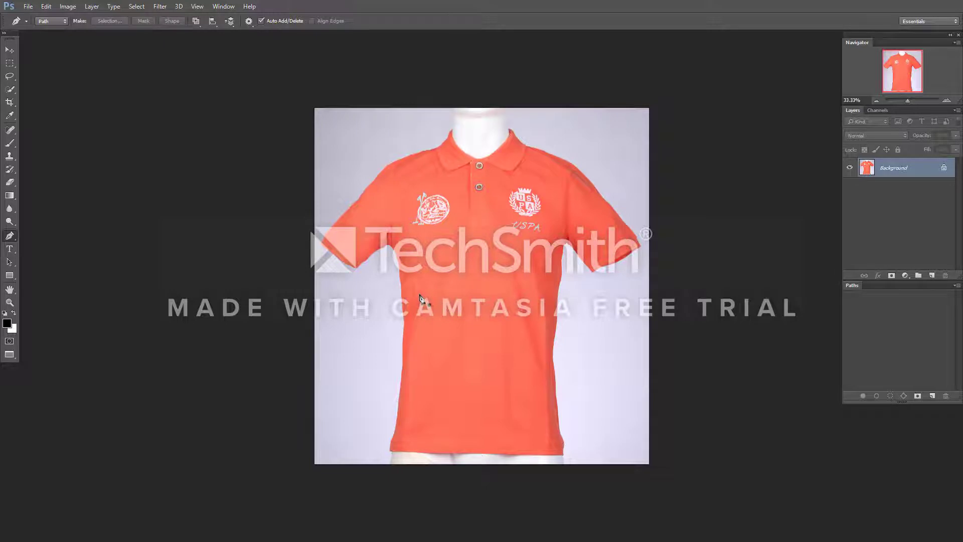
# - Zoom in on the polo's collar to inspect it, then zoom back out to about 50%
pyautogui.click(491, 145)
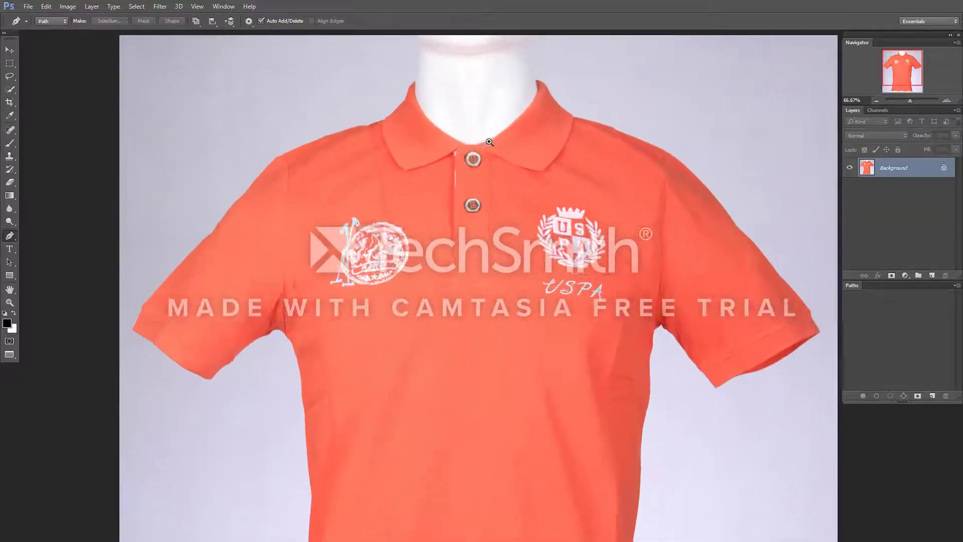
pyautogui.scroll(-3, 449, 233)
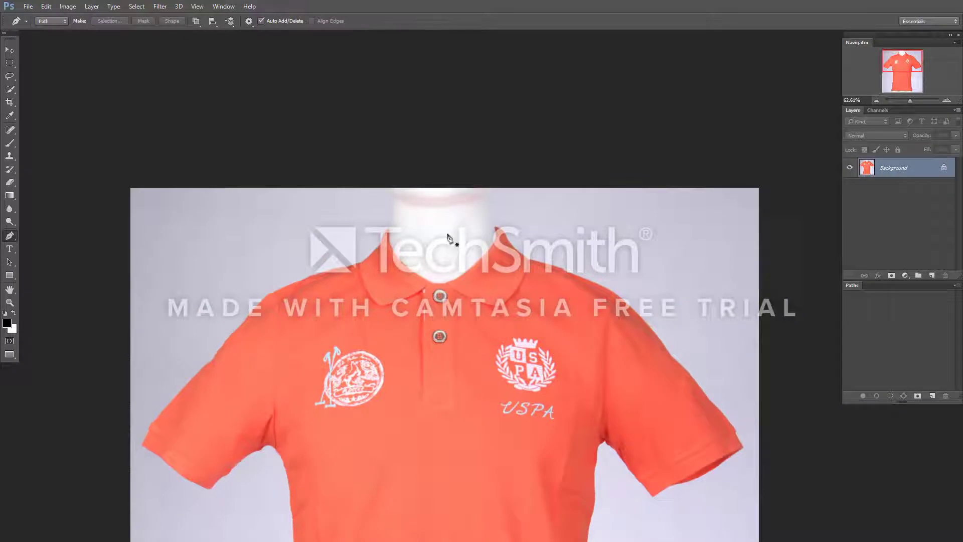
pyautogui.scroll(2, 448, 236)
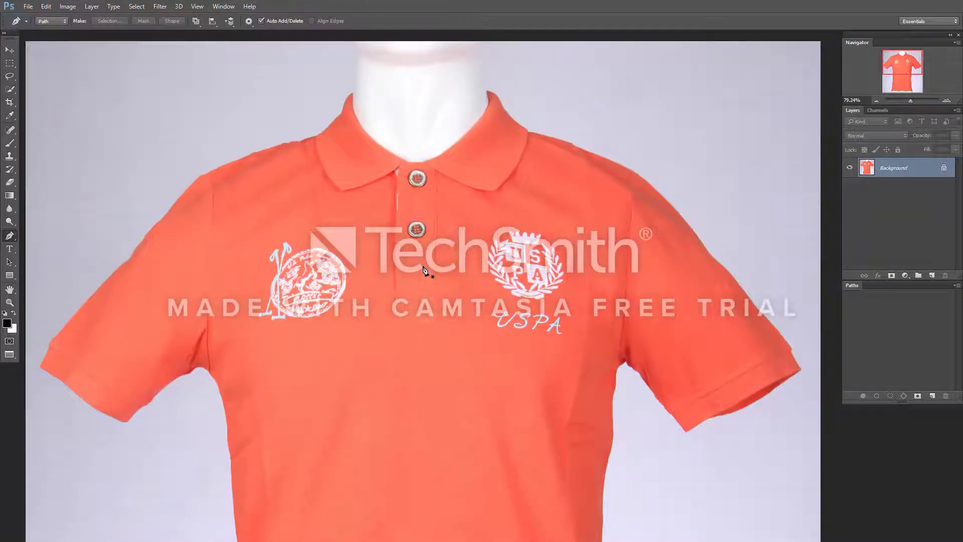
pyautogui.scroll(-3, 425, 271)
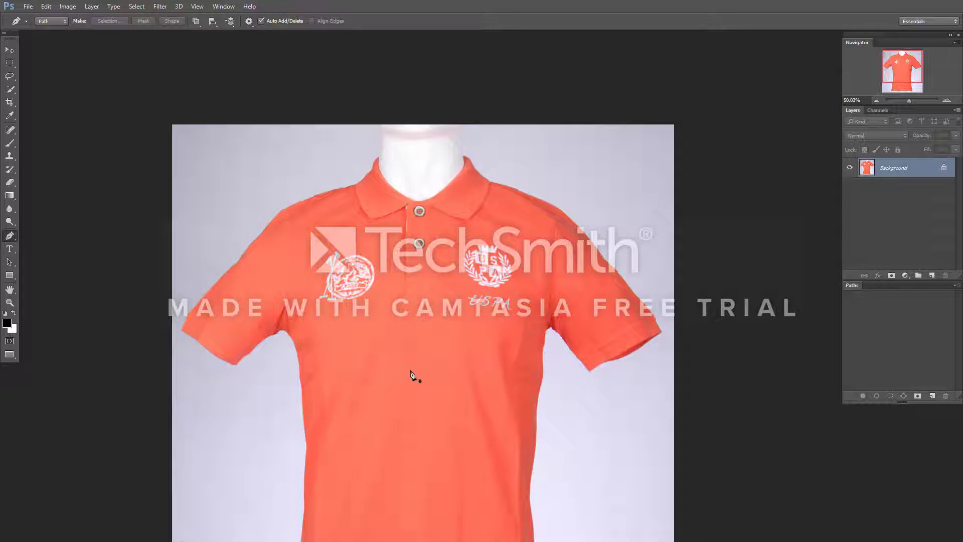
# - Save the shirt outline as Path 1, deactivate it, and bring up Liquify
pyautogui.click(932, 396)
pyautogui.moveTo(520, 478); pyautogui.dragTo(492, 331)
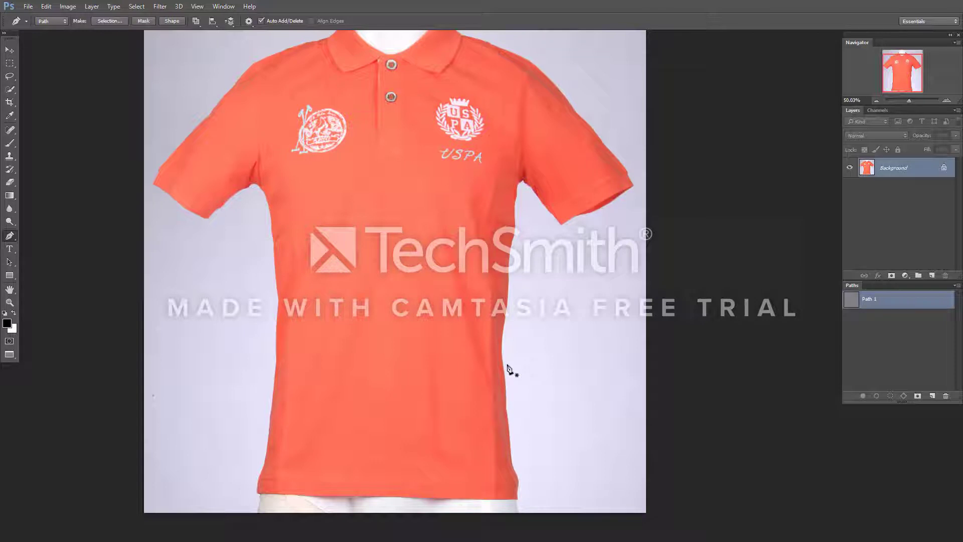
pyautogui.click(897, 333)
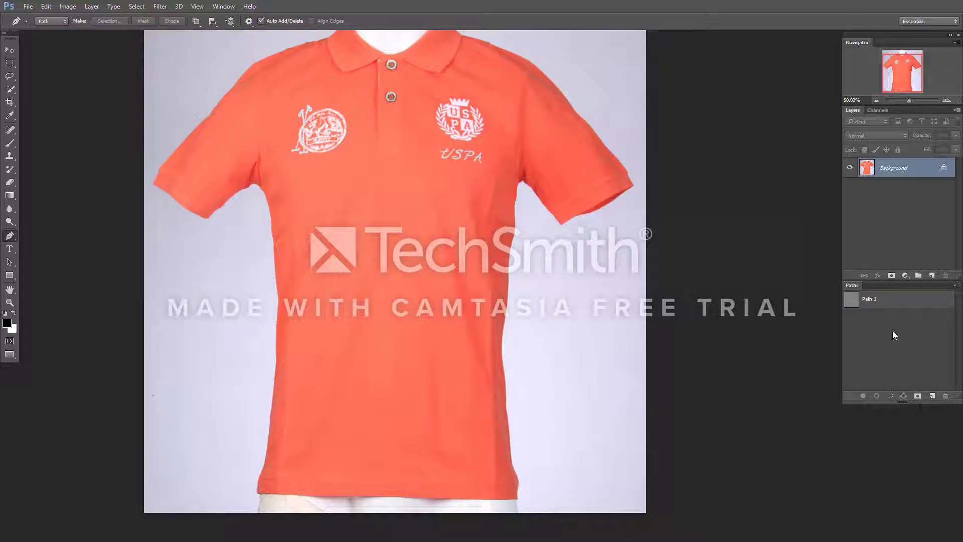
pyautogui.hotkey('shift', 'ctrl', 'x')
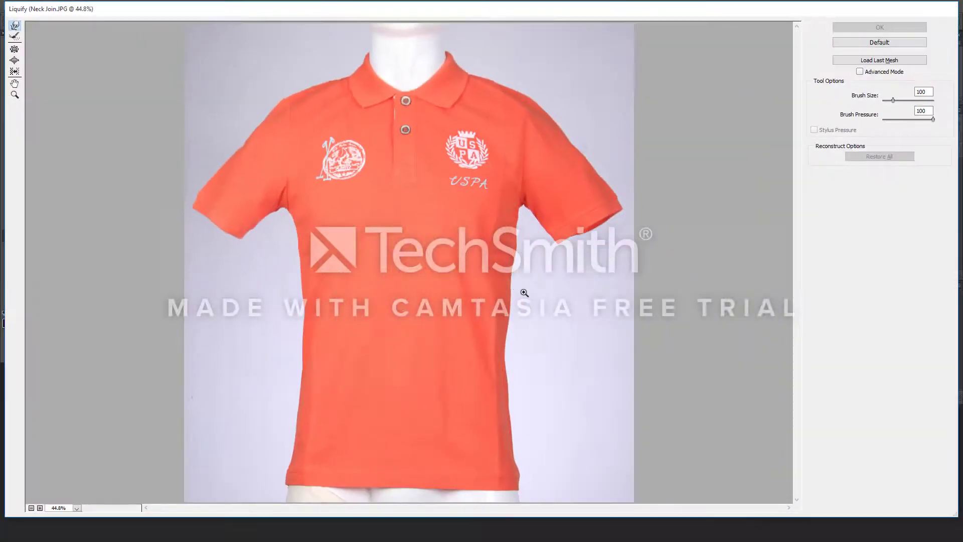
# - At 100% zoom, push the shirt's right edge straight with a size-244 Forward Warp brush
pyautogui.click(525, 292)
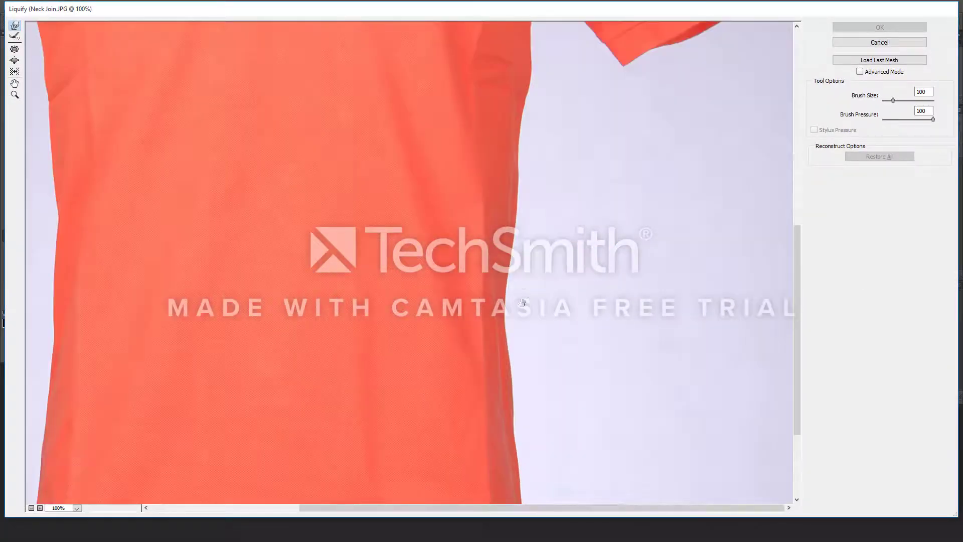
pyautogui.moveTo(530, 236); pyautogui.dragTo(562, 236)
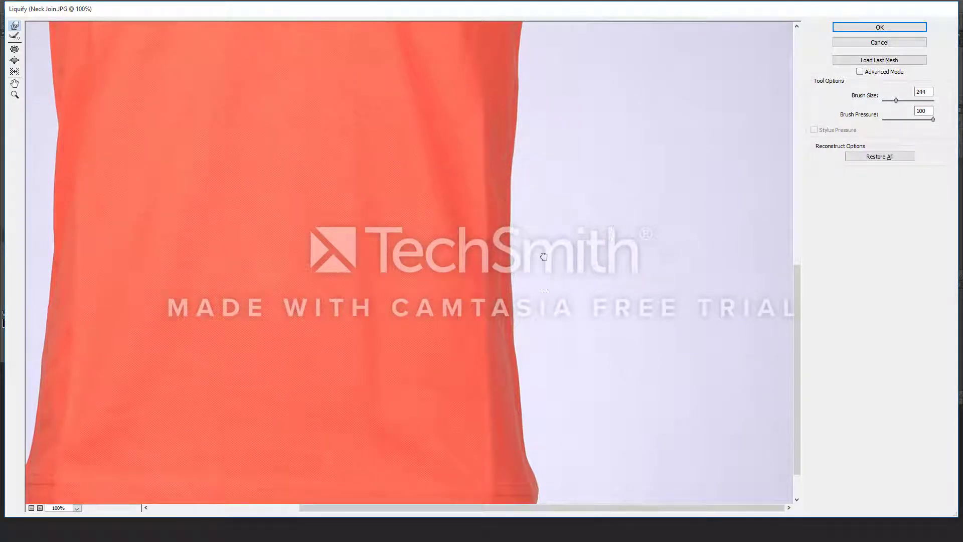
pyautogui.moveTo(548, 292); pyautogui.dragTo(548, 268)
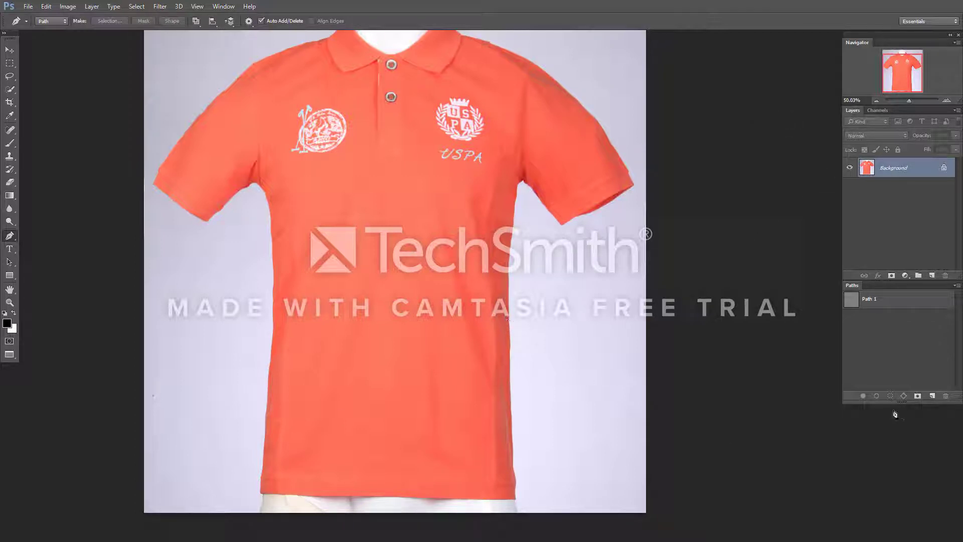
# - Trace a Pen outline from the right armpit down the shirt's right side and around the hem's right corner
pyautogui.scroll(1, 548, 193)
pyautogui.scroll(3, 549, 193)
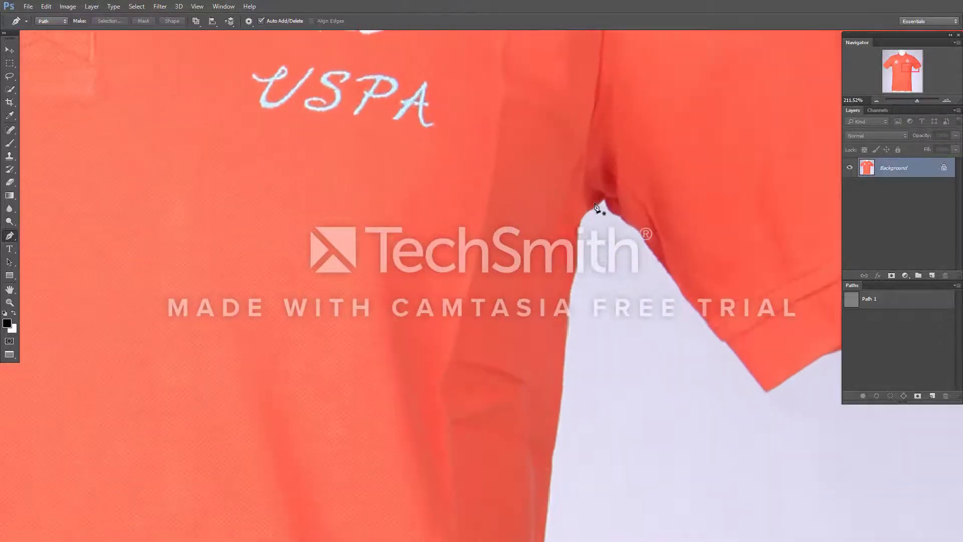
pyautogui.moveTo(594, 204); pyautogui.dragTo(610, 196)
pyautogui.scroll(-5, 564, 301)
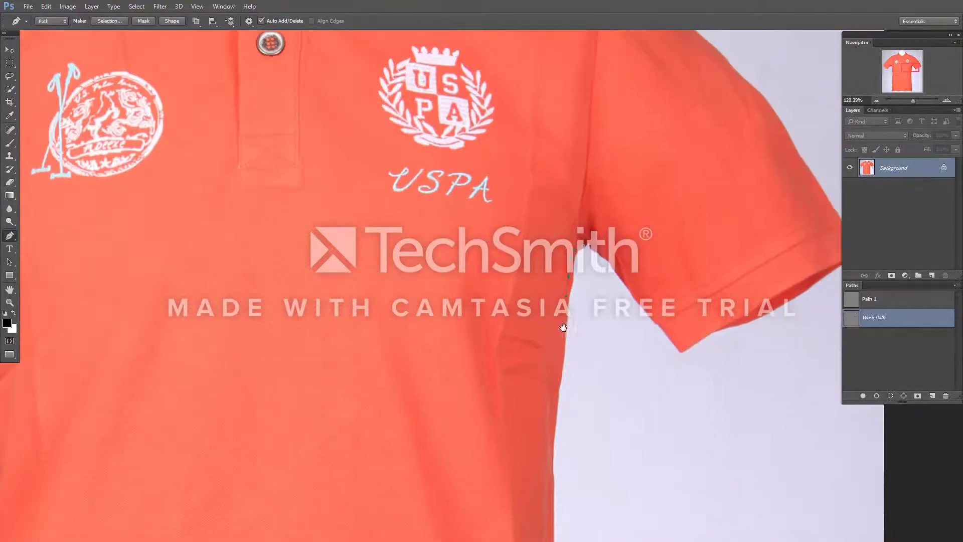
pyautogui.scroll(2, 562, 321)
pyautogui.scroll(2, 549, 201)
pyautogui.moveTo(538, 300); pyautogui.dragTo(533, 355)
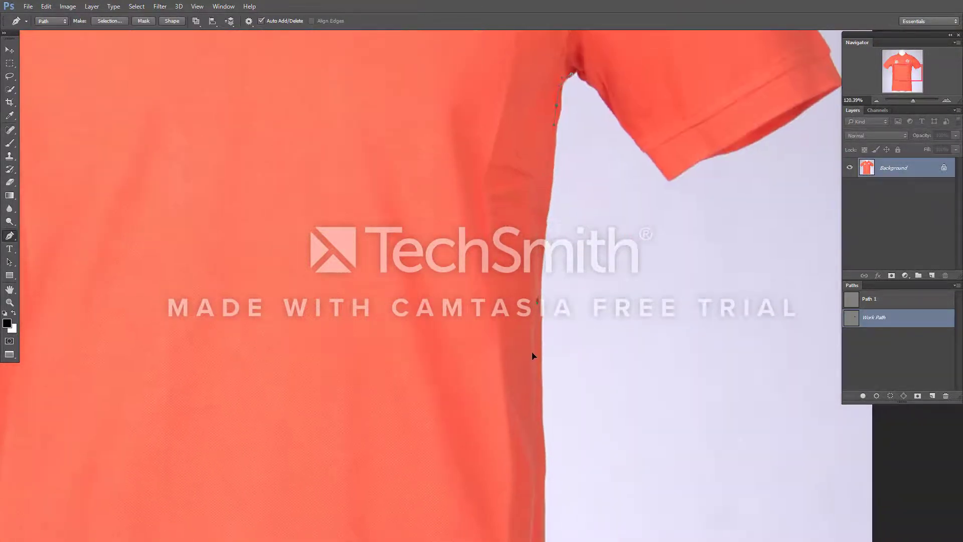
pyautogui.scroll(-5, 536, 383)
pyautogui.scroll(2, 522, 409)
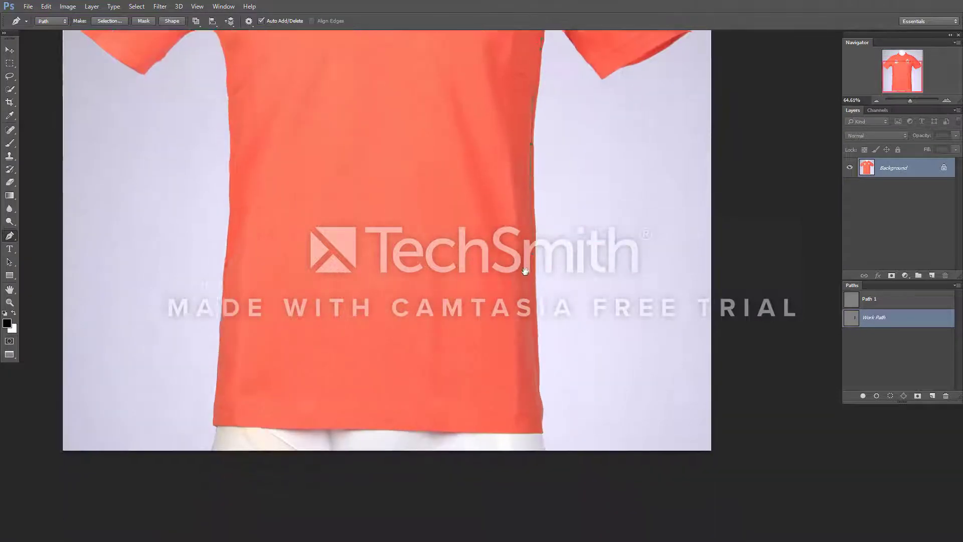
pyautogui.scroll(2, 532, 327)
pyautogui.moveTo(532, 314); pyautogui.dragTo(533, 131)
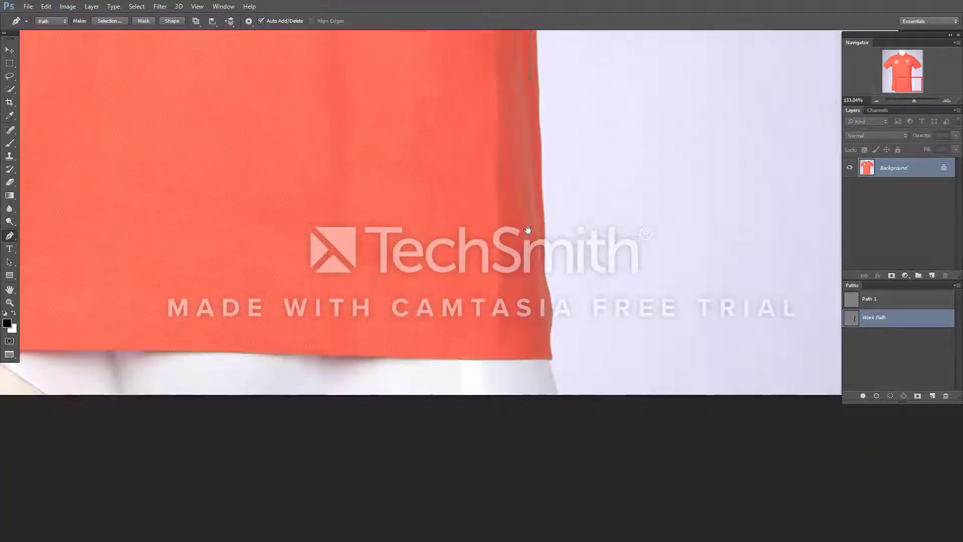
pyautogui.moveTo(543, 341); pyautogui.dragTo(522, 361)
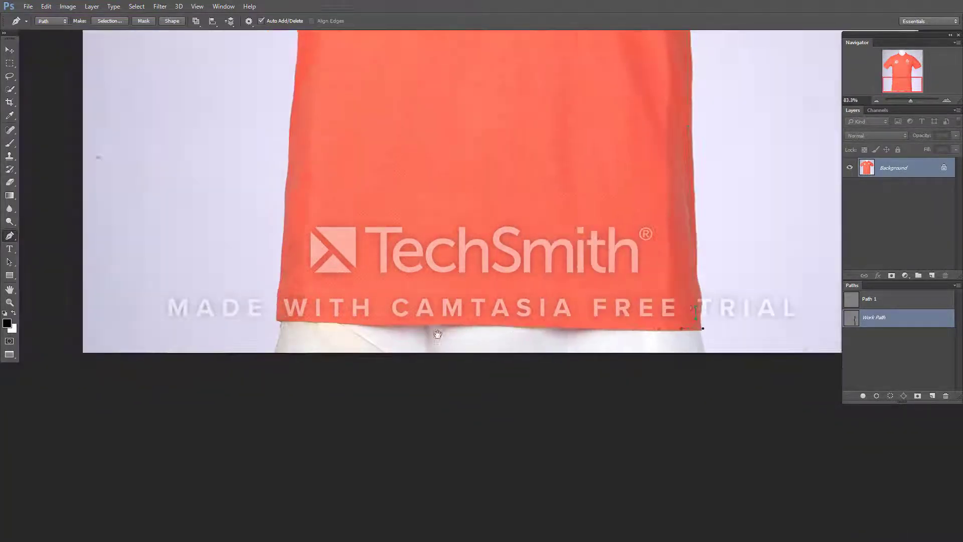
# - Continue the outline across the hem's left corner and up the shirt's left edge
pyautogui.scroll(-1, 521, 360)
pyautogui.hscroll(-4, 436, 339)
pyautogui.click(397, 374)
pyautogui.scroll(3, 404, 299)
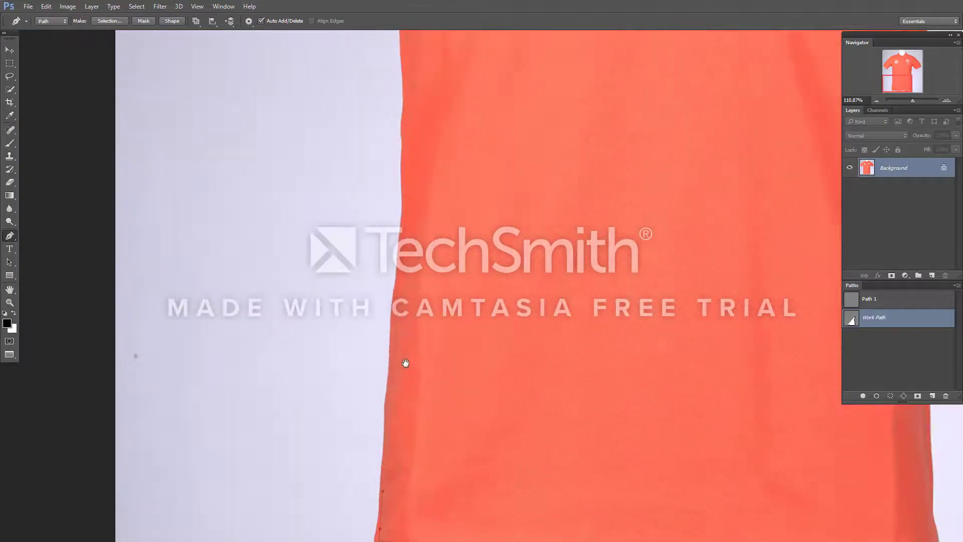
pyautogui.moveTo(401, 184); pyautogui.dragTo(407, 200)
pyautogui.scroll(3, 399, 215)
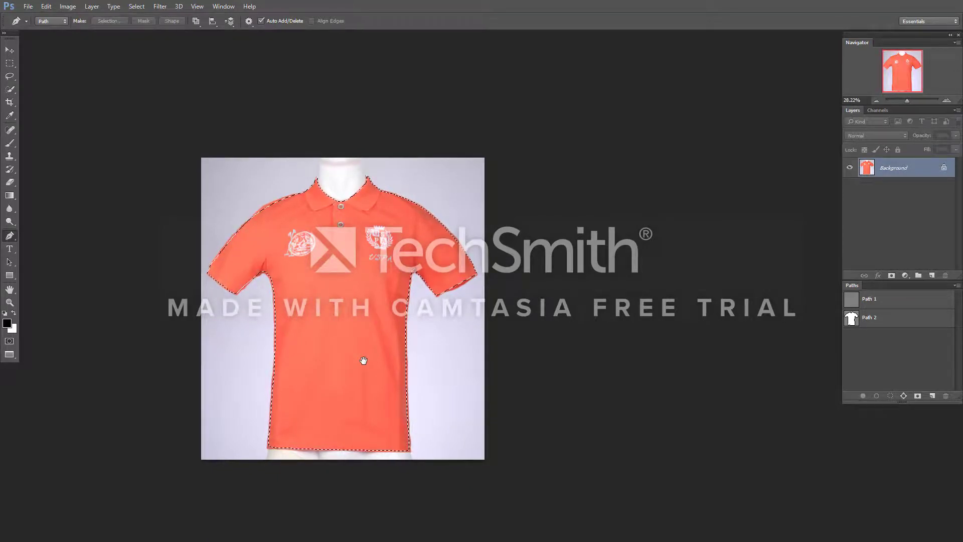
# - Feather the shirt selection by 0.5 pixels and copy it onto its own layer
pyautogui.hotkey('shift', 'F6')
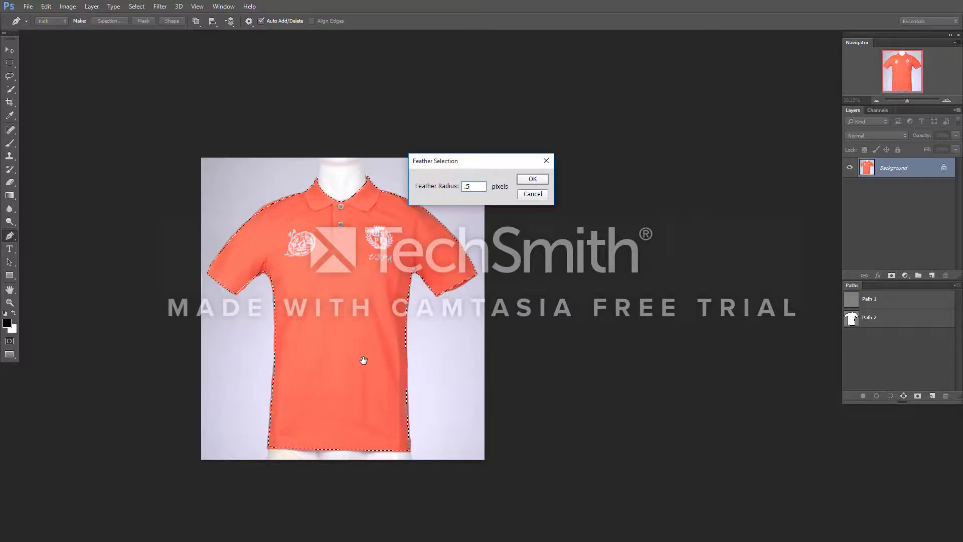
pyautogui.press('Return')
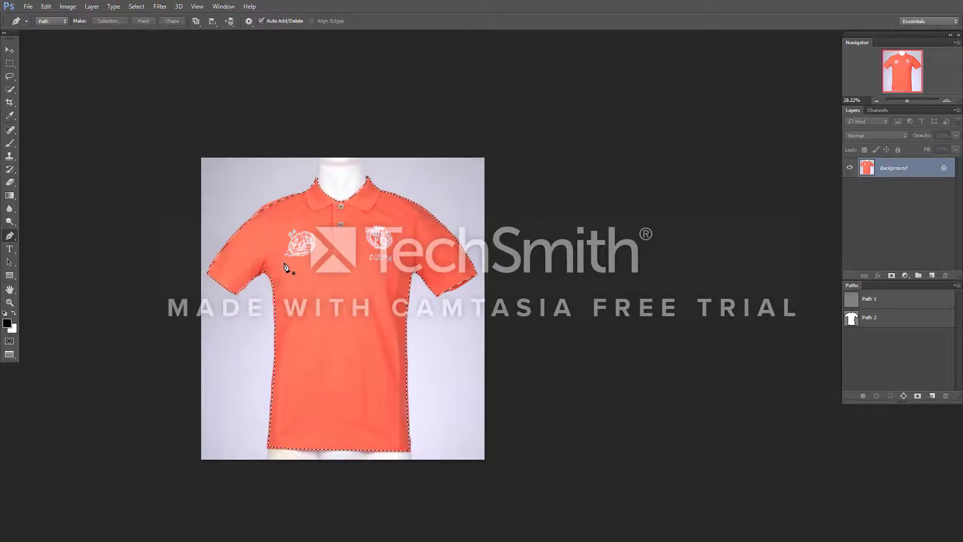
pyautogui.hotkey('ctrl', 'j')
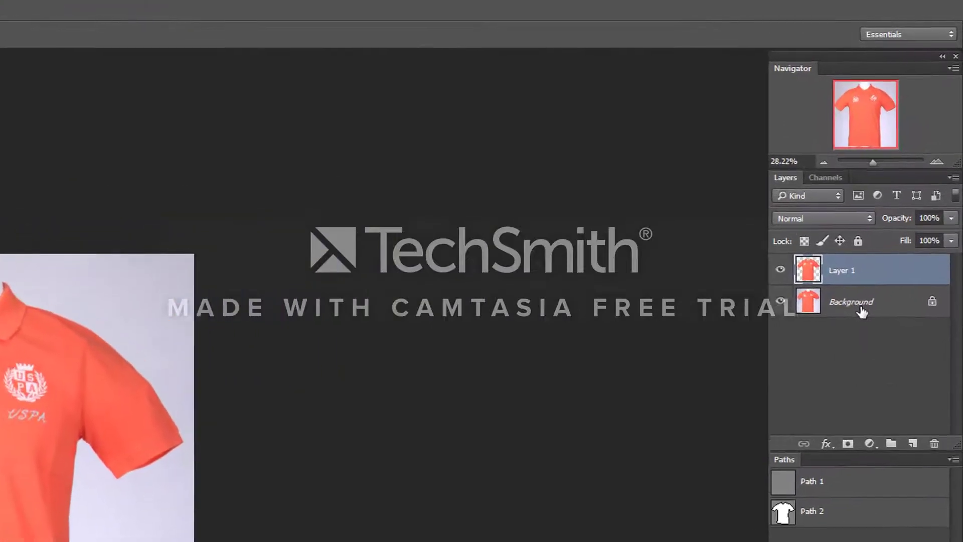
# - Add a white Color Fill layer above the Background, beneath the shirt layer
pyautogui.click(886, 225)
pyautogui.click(872, 454)
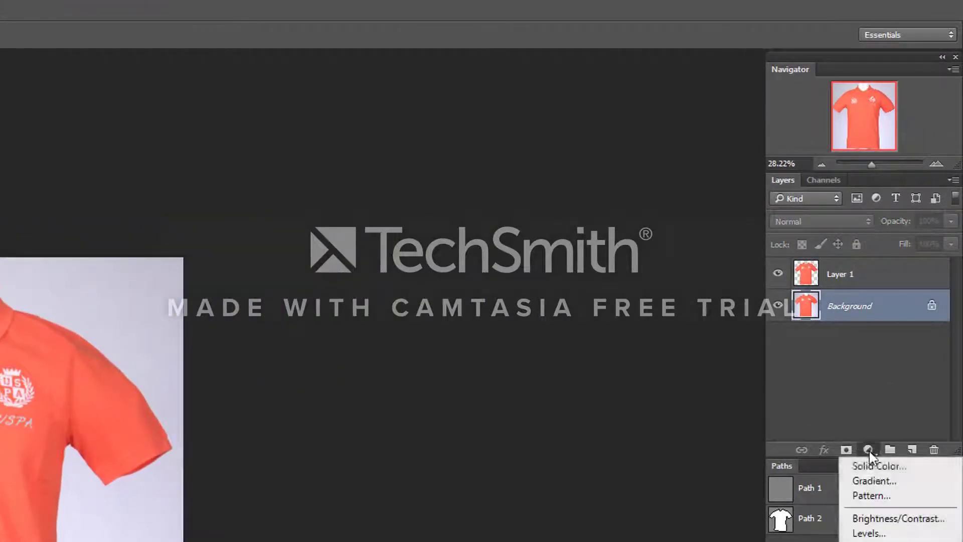
pyautogui.click(875, 466)
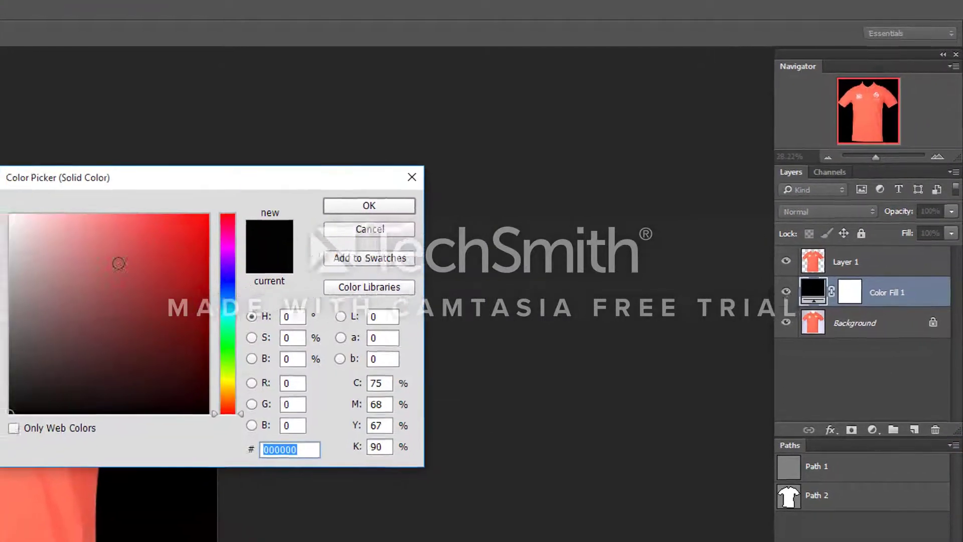
pyautogui.click(1, 225)
pyautogui.click(341, 215)
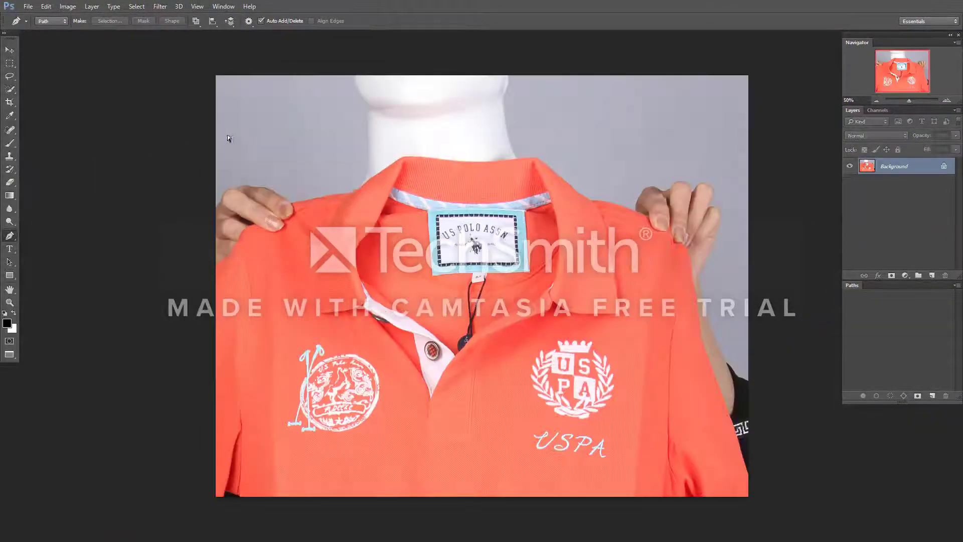
# - Marquee-select the mannequin photo's collar area and paste it into the shirt document as Layer 2
pyautogui.press('m')
pyautogui.moveTo(314, 155)
pyautogui.mouseDown()
pyautogui.moveTo(538, 313)
pyautogui.moveTo(646, 434)
pyautogui.mouseUp()
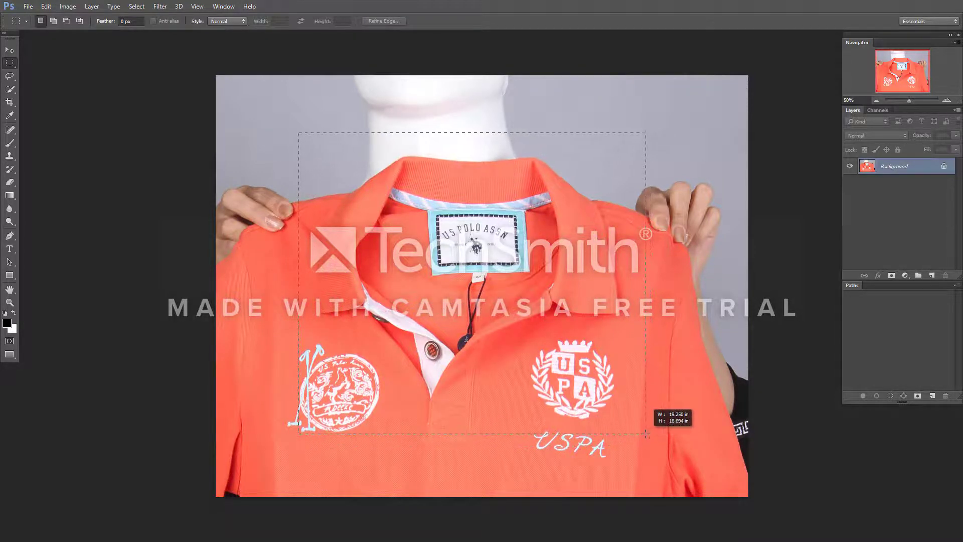
pyautogui.moveTo(645, 433); pyautogui.dragTo(635, 427)
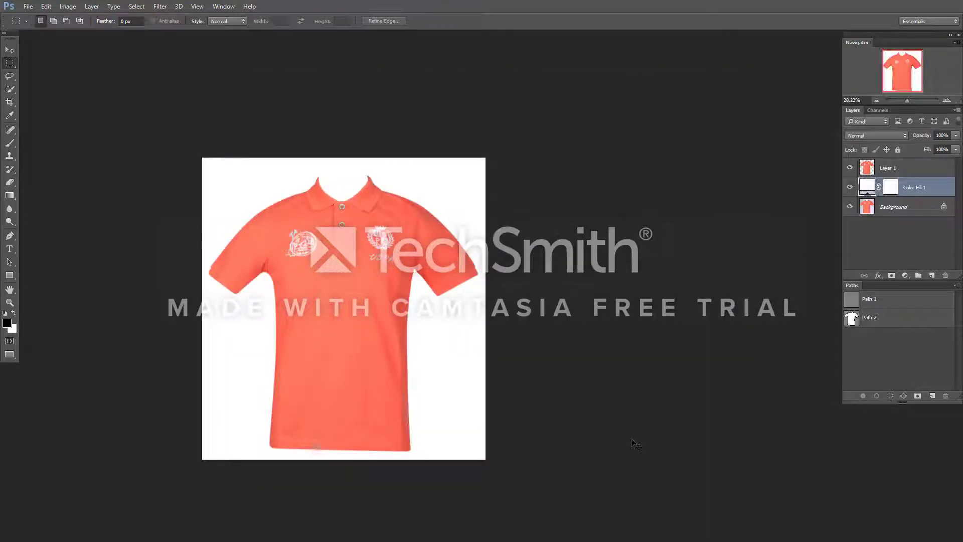
pyautogui.hotkey('ctrl', 'v')
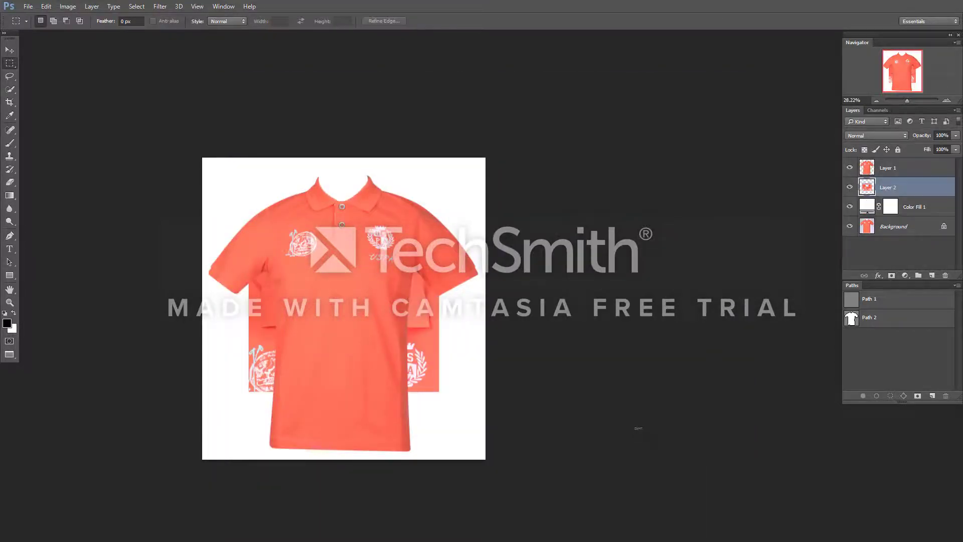
# - Scale the pasted collar layer to 76.46% and position it over the shirt's neck
pyautogui.hotkey('ctrl', 't')
pyautogui.scroll(3, 407, 323)
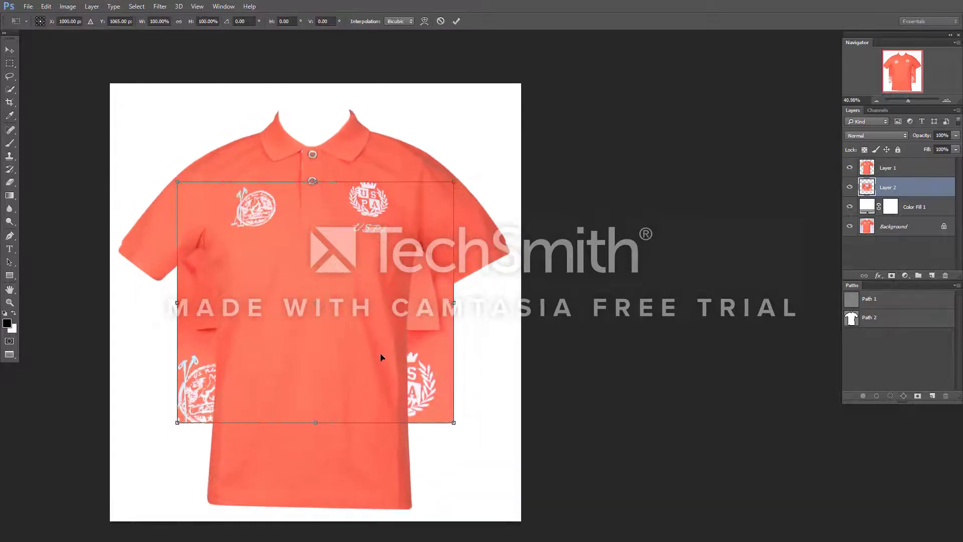
pyautogui.moveTo(381, 354); pyautogui.dragTo(374, 259)
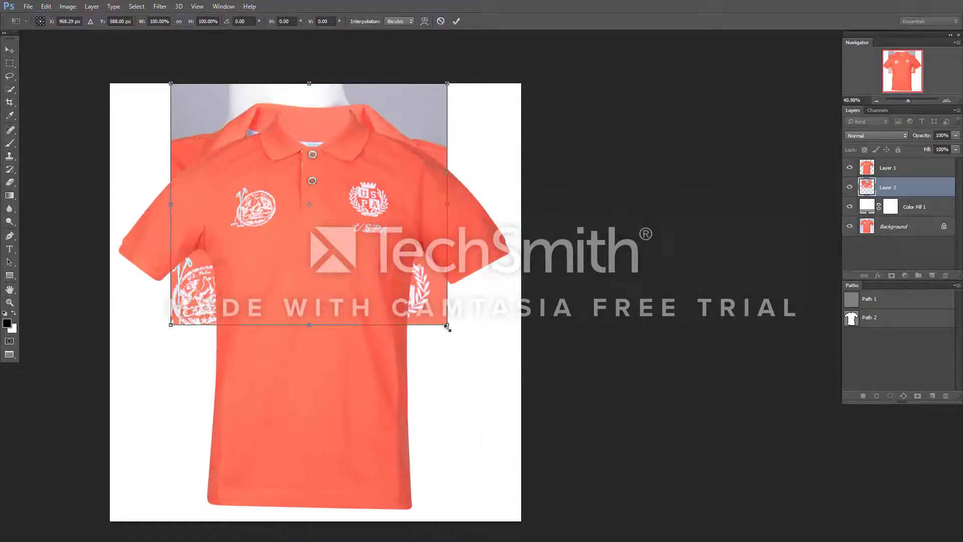
pyautogui.moveTo(428, 322); pyautogui.dragTo(396, 295)
pyautogui.scroll(3, 299, 185)
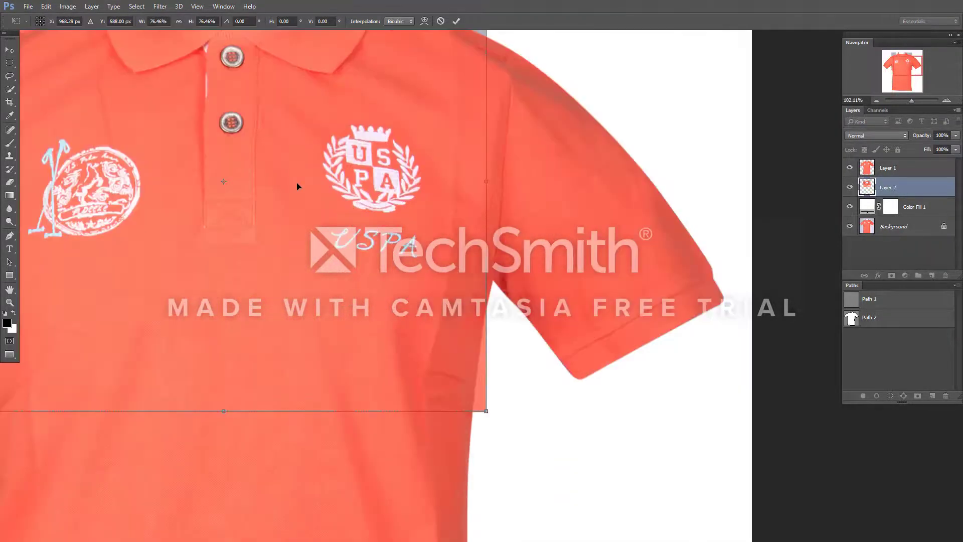
pyautogui.scroll(2, 385, 346)
pyautogui.moveTo(384, 346); pyautogui.dragTo(382, 308)
pyautogui.press('Return')
pyautogui.press('m')
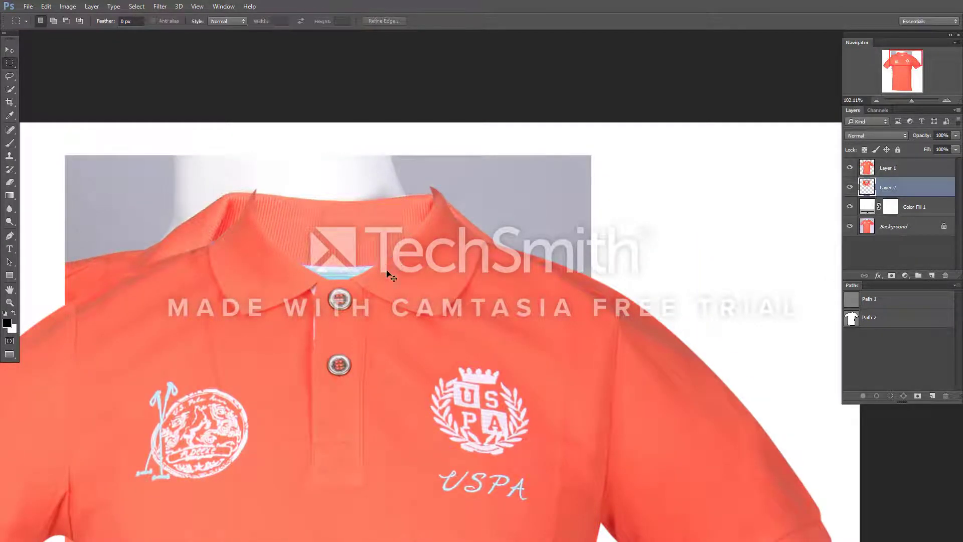
pyautogui.hotkey('ctrl', 'shift', 'x')
# - Forward-warp the inner collar band and label upward in Liquify and apply the change
pyautogui.scroll(5, 451, 145)
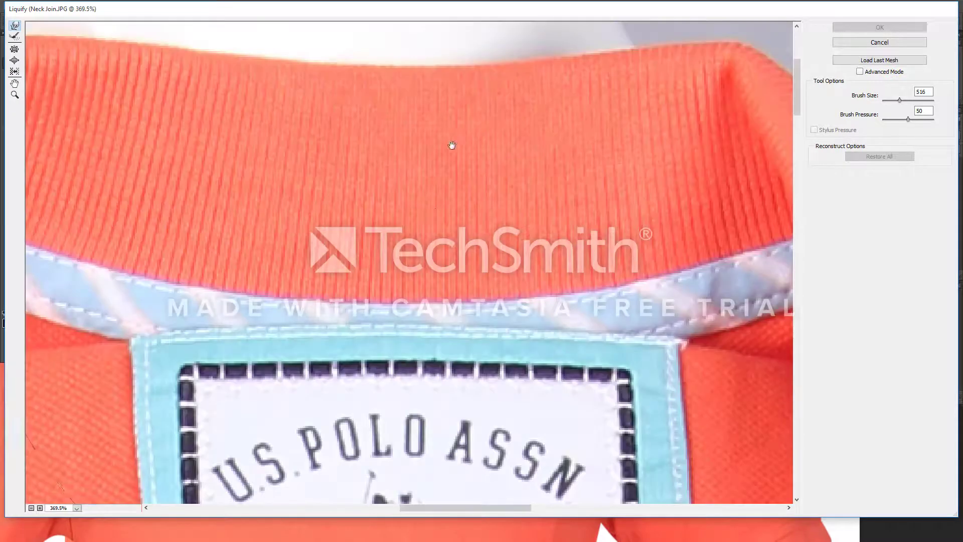
pyautogui.scroll(-1, 431, 226)
pyautogui.scroll(-1, 430, 225)
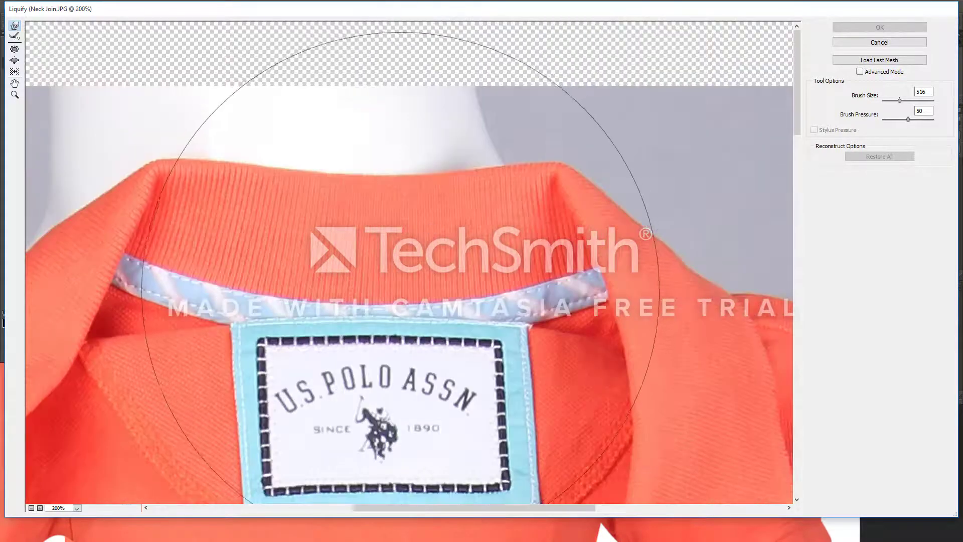
pyautogui.moveTo(384, 260); pyautogui.dragTo(381, 241)
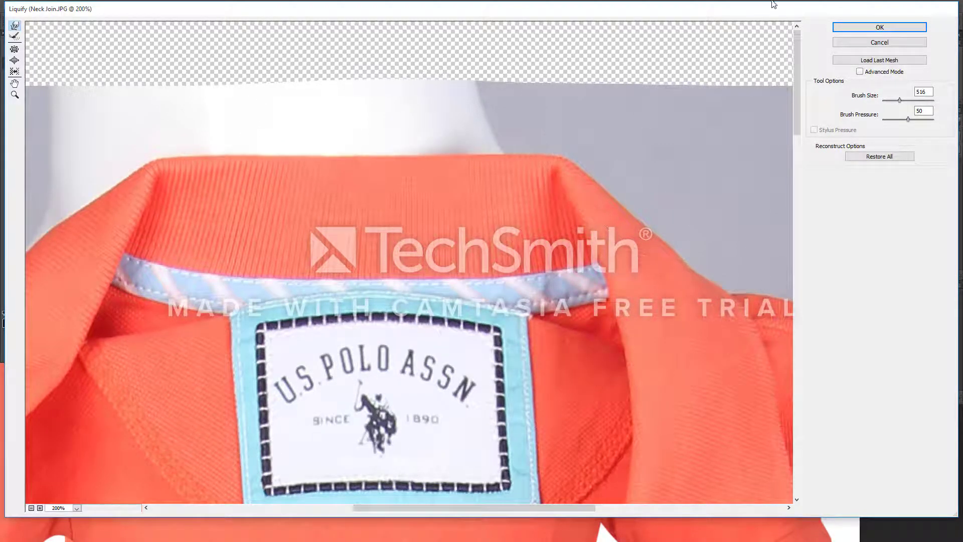
pyautogui.click(886, 28)
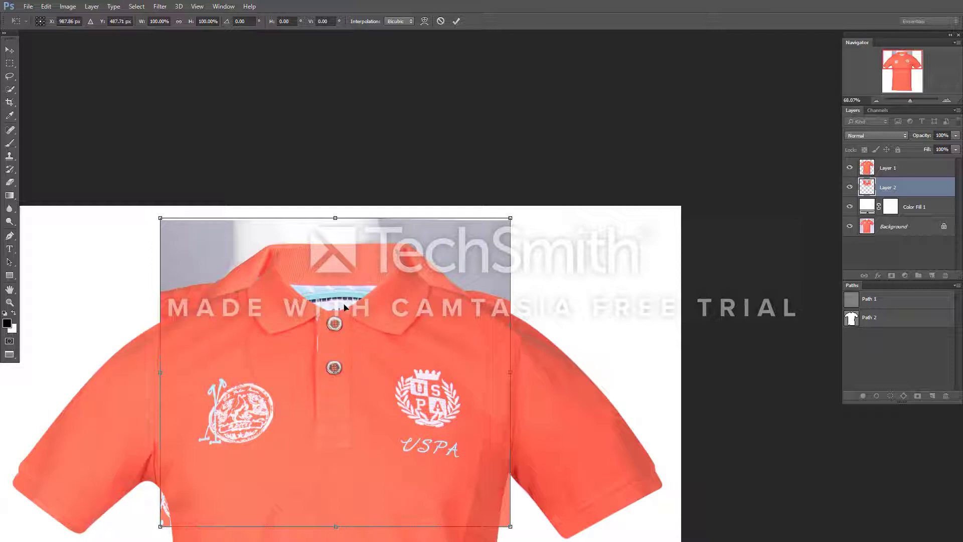
# - Switch the transform to Warp and pull the collar layer's top-left corner inward and down
pyautogui.scroll(5, 345, 309)
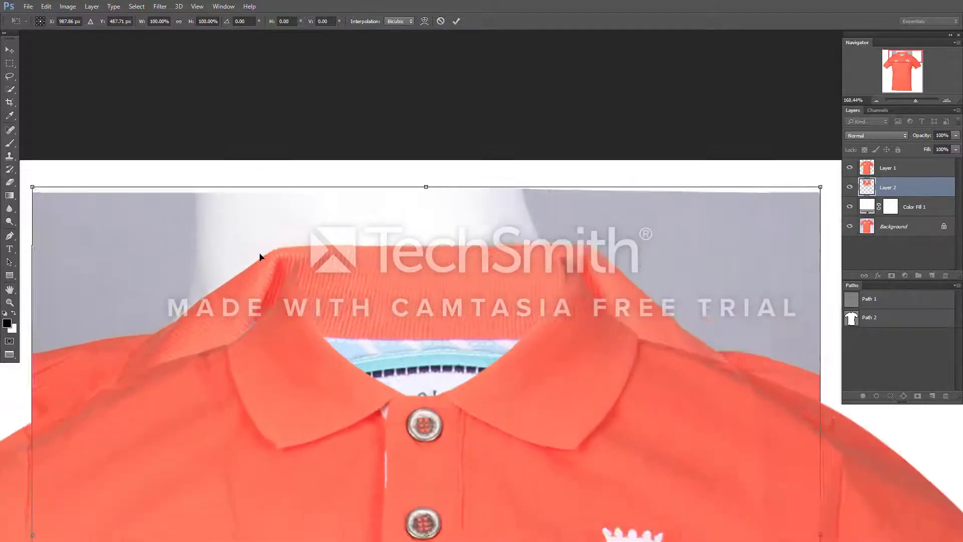
pyautogui.scroll(-5, 451, 306)
pyautogui.rightClick(434, 340)
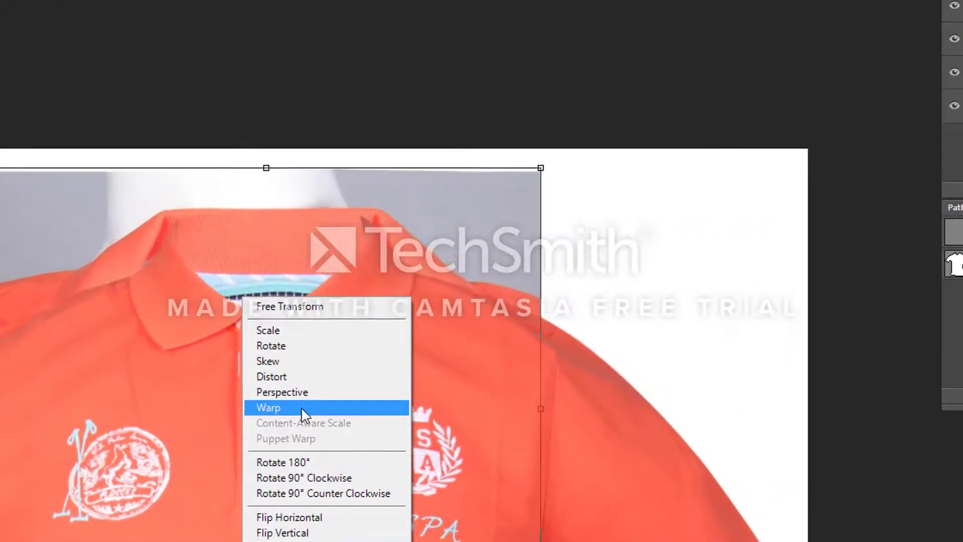
pyautogui.click(396, 406)
pyautogui.scroll(3, 559, 309)
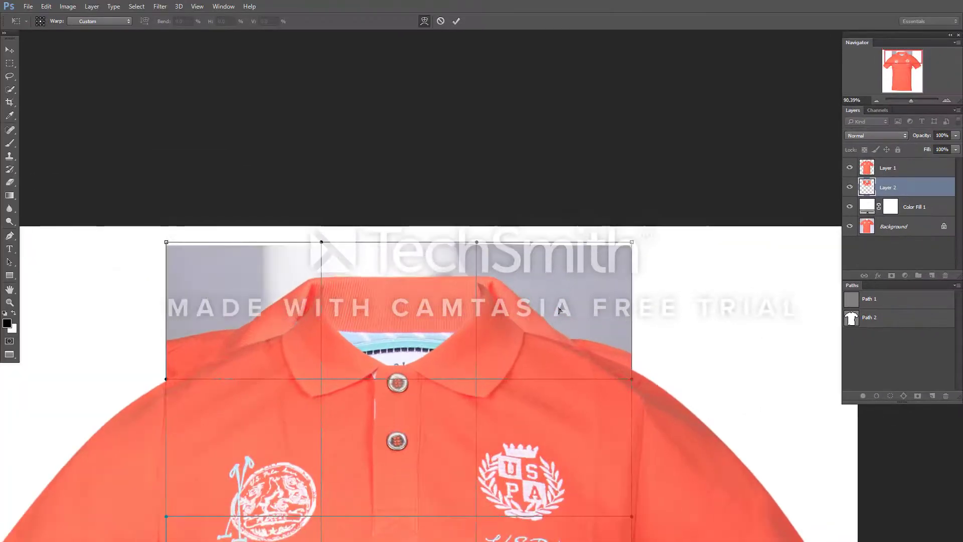
pyautogui.scroll(4, 546, 317)
pyautogui.scroll(-5, 394, 234)
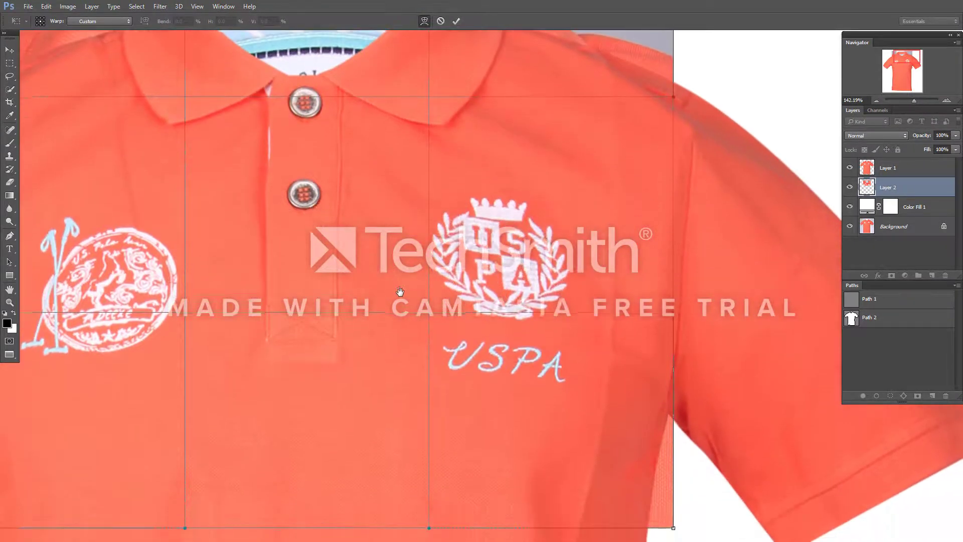
pyautogui.scroll(-4, 319, 229)
pyautogui.scroll(2, 303, 207)
pyautogui.scroll(2, 303, 208)
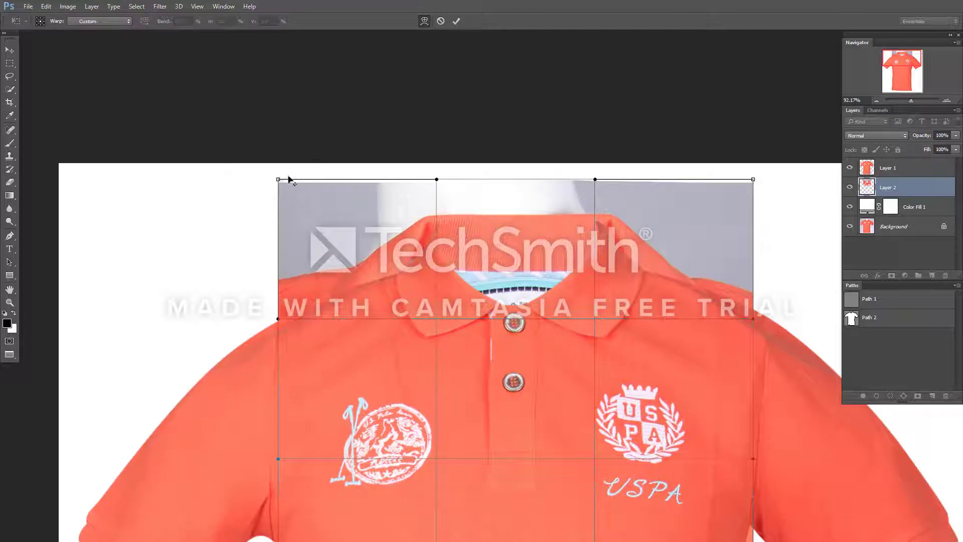
pyautogui.moveTo(289, 179); pyautogui.dragTo(337, 199)
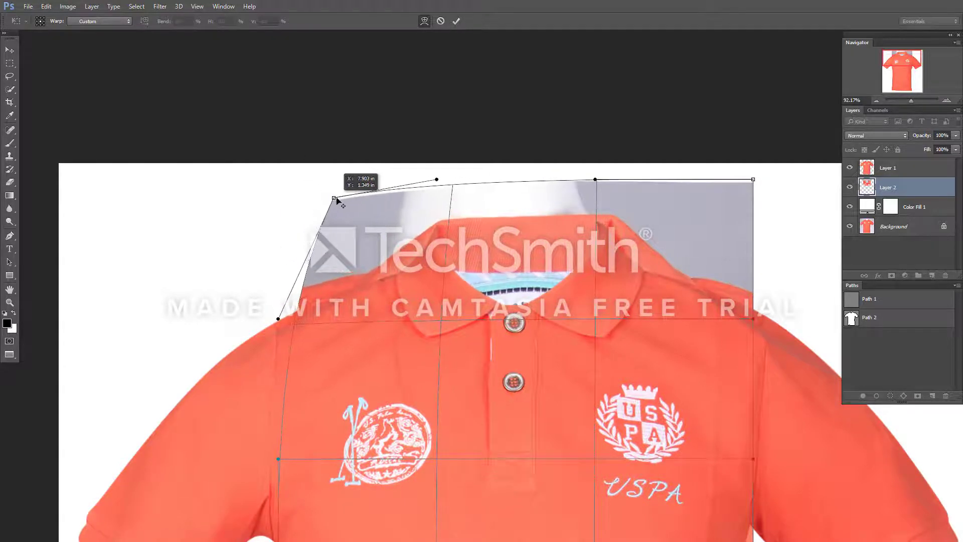
# - Pull the collar layer's top-right corner inward and commit the warp
pyautogui.scroll(3, 585, 231)
pyautogui.hscroll(3, 710, 155)
pyautogui.moveTo(709, 155); pyautogui.dragTo(610, 188)
pyautogui.scroll(-3, 319, 325)
pyautogui.scroll(5, 367, 354)
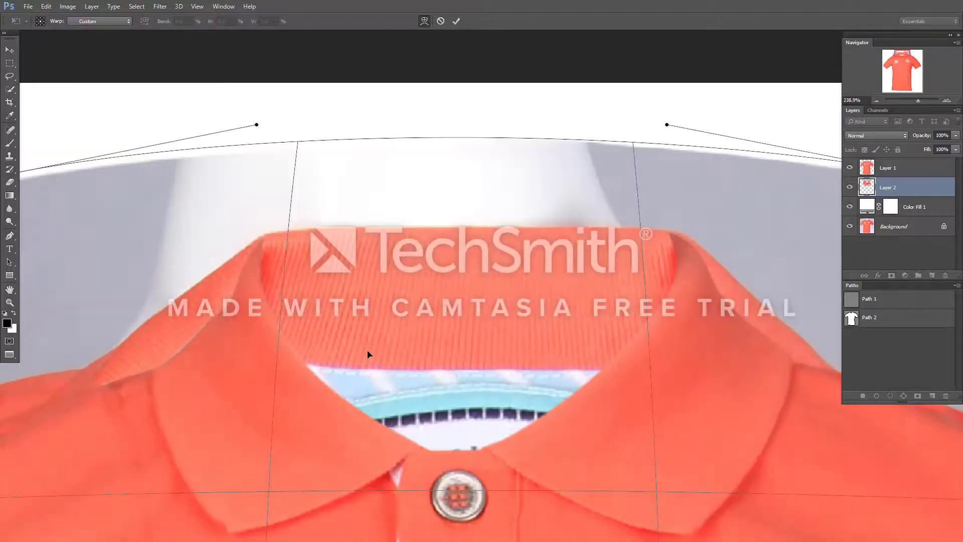
pyautogui.scroll(-3, 652, 227)
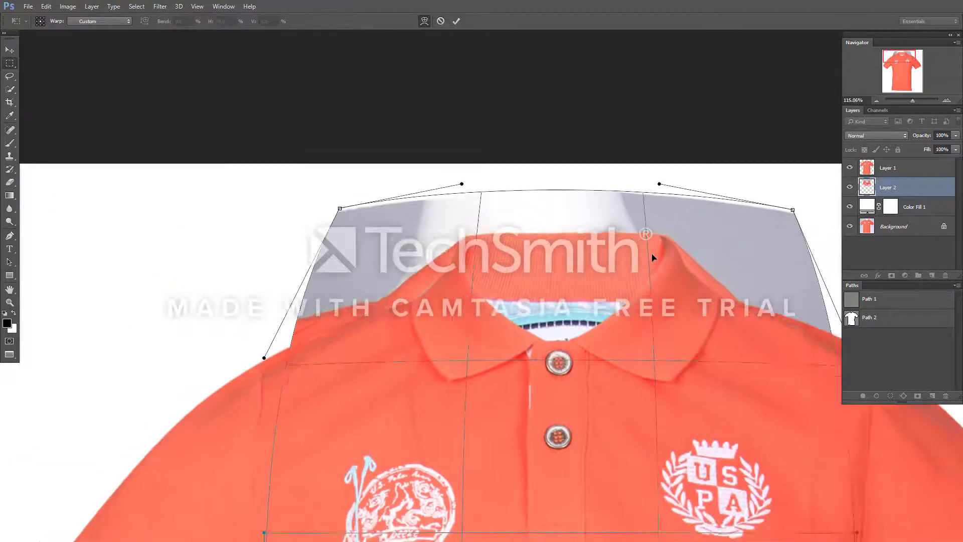
pyautogui.press('Return')
# - Delete the unused Path 1 from the Paths panel
pyautogui.scroll(-2, 551, 296)
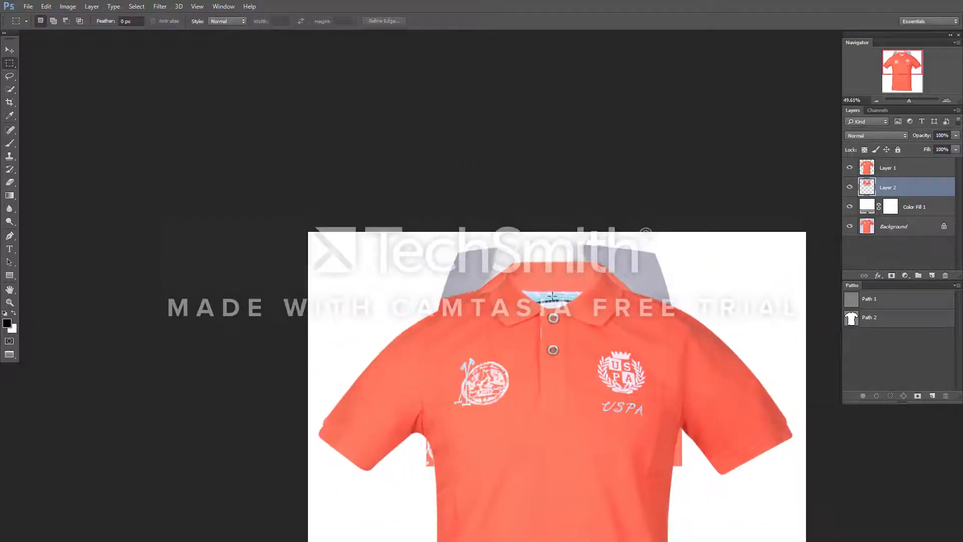
pyautogui.click(880, 325)
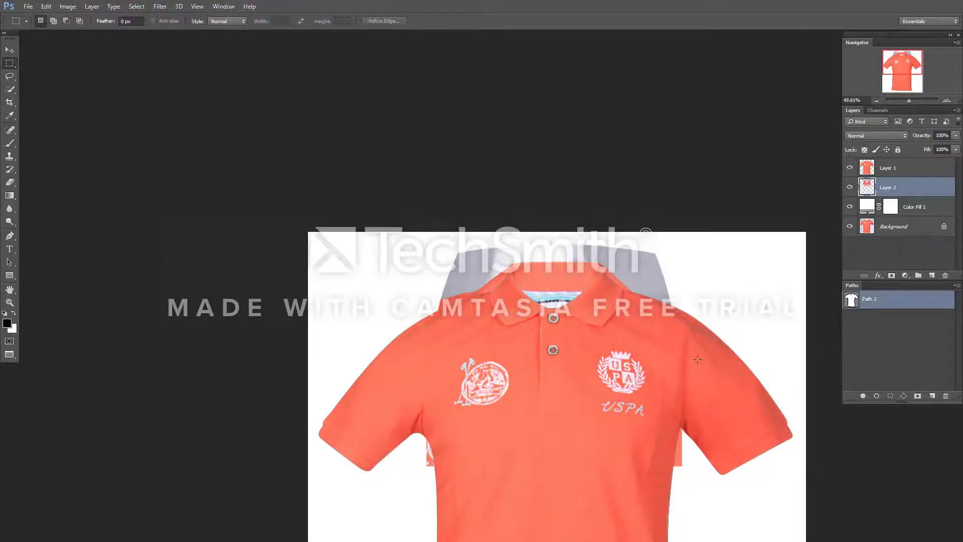
pyautogui.scroll(5, 540, 279)
pyautogui.scroll(-2, 412, 287)
# - Finish Path 2 around the whole shirt outline, checking it at different zooms
pyautogui.press('p')
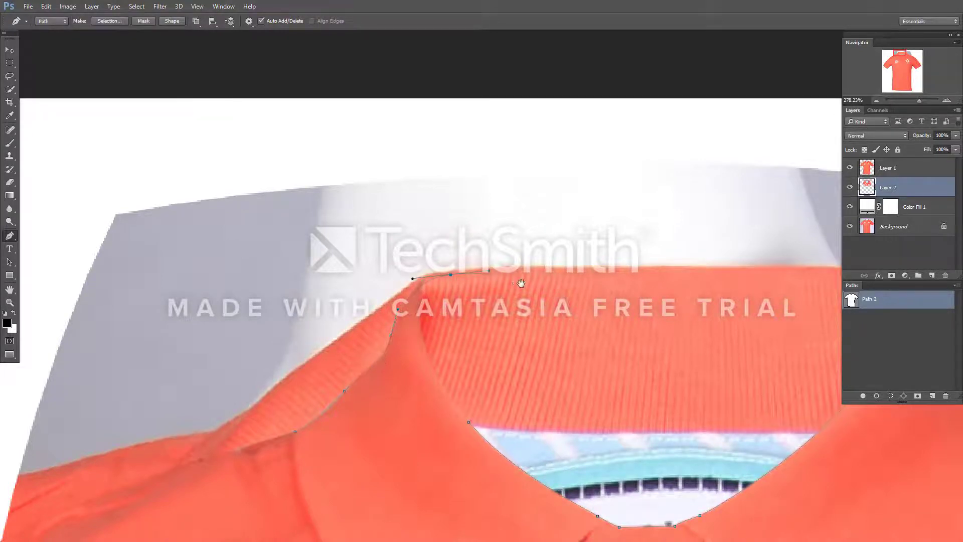
pyautogui.scroll(-3, 521, 284)
pyautogui.scroll(2, 532, 283)
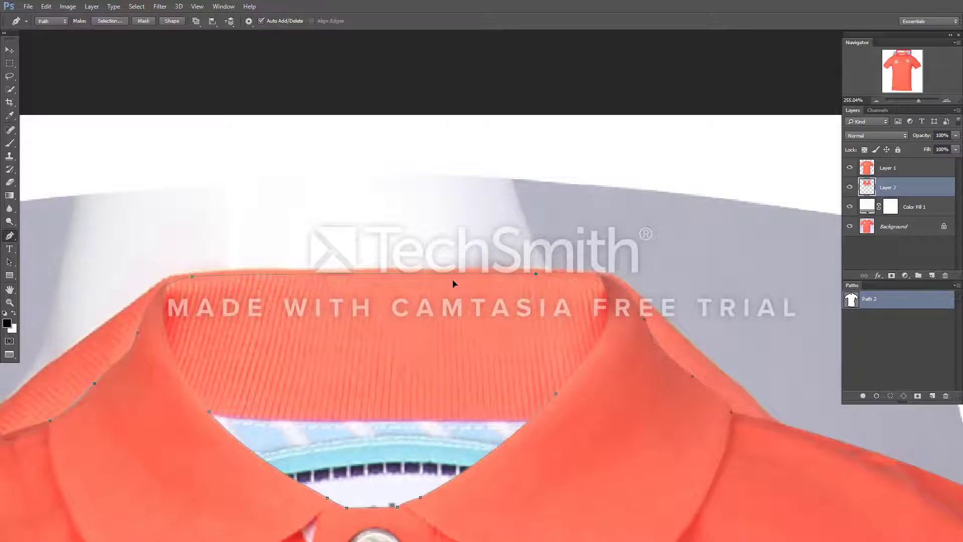
pyautogui.scroll(-5, 453, 284)
pyautogui.scroll(-3, 481, 331)
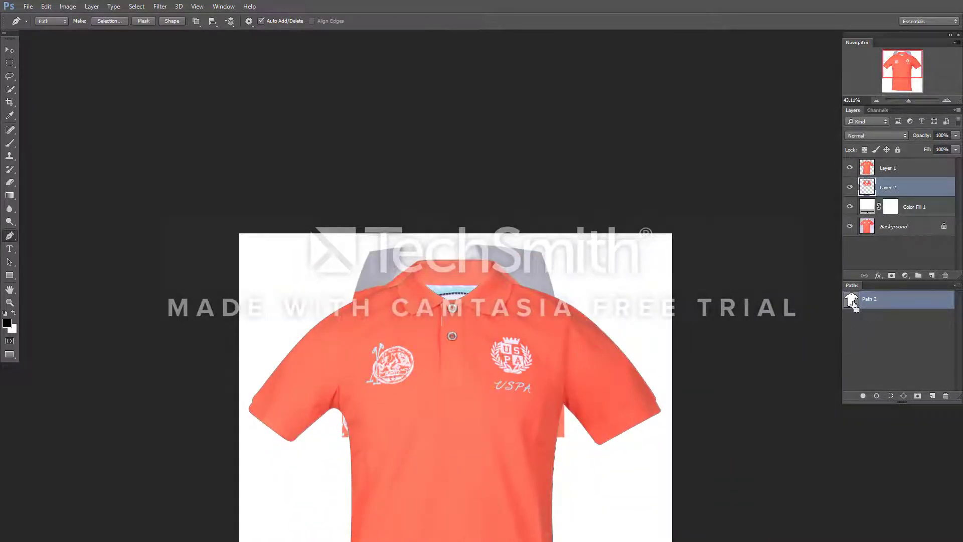
pyautogui.scroll(3, 617, 316)
pyautogui.scroll(2, 602, 311)
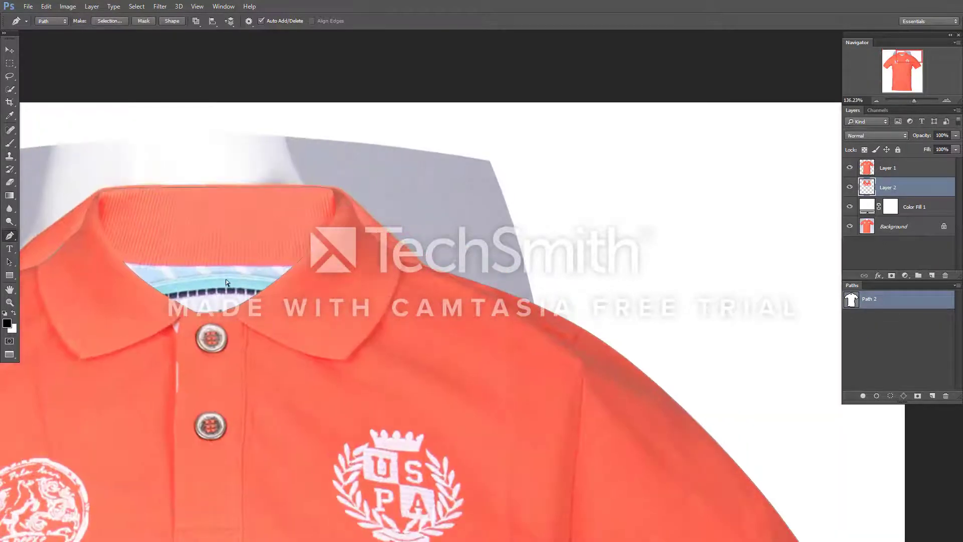
pyautogui.scroll(-4, 266, 356)
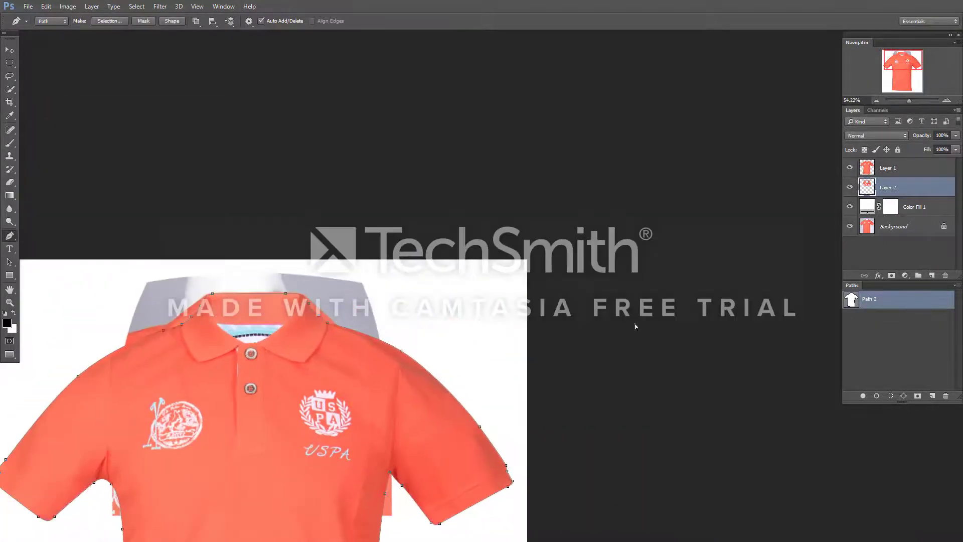
# - Mask Layer 2 with the Path 2 selection and apply the mask permanently
pyautogui.keyDown('ctrl'); pyautogui.click(854, 301); pyautogui.keyUp('ctrl')
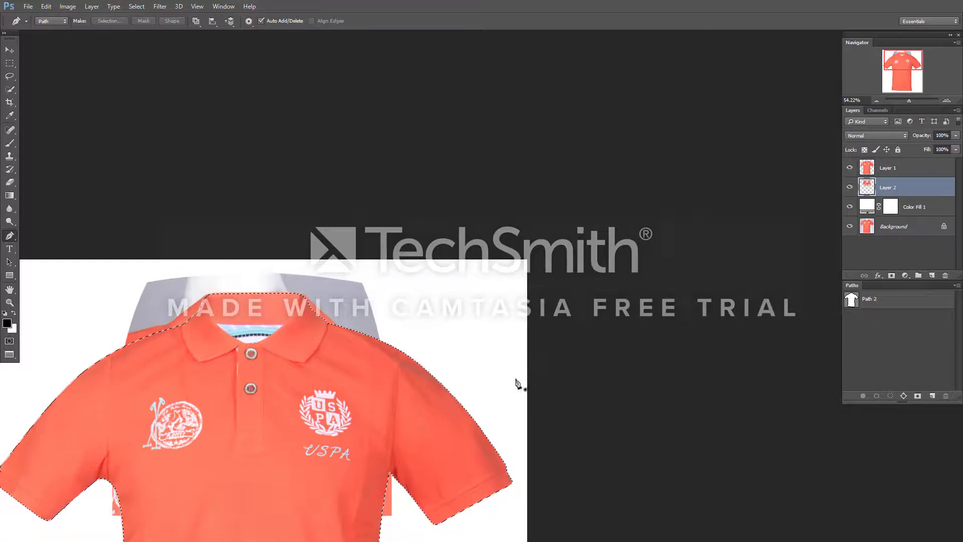
pyautogui.moveTo(516, 383); pyautogui.dragTo(545, 350)
pyautogui.click(891, 276)
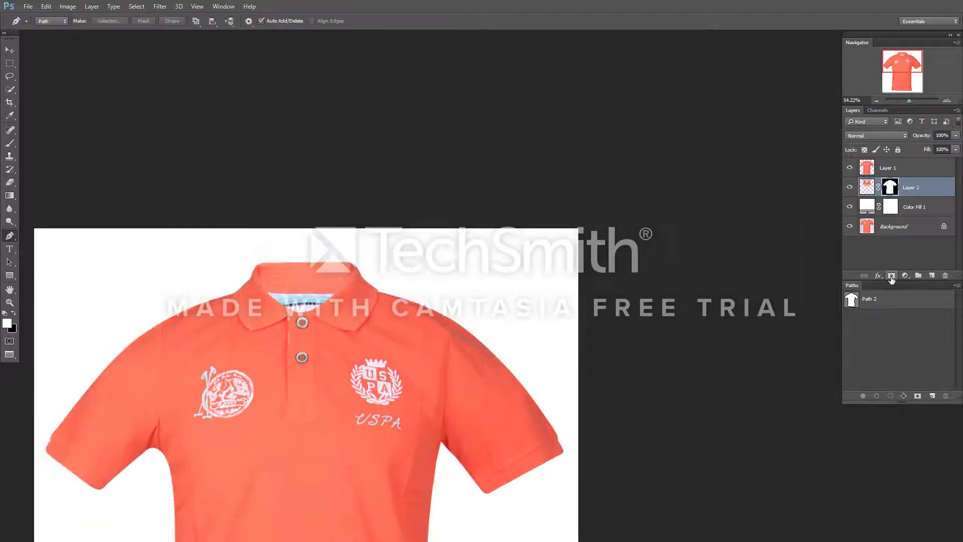
pyautogui.moveTo(234, 277); pyautogui.dragTo(301, 276)
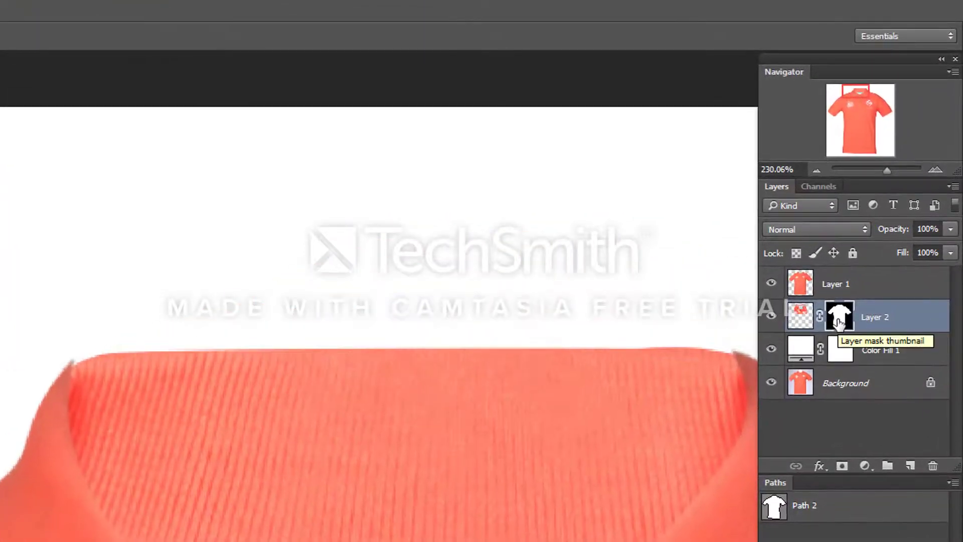
pyautogui.rightClick(890, 189)
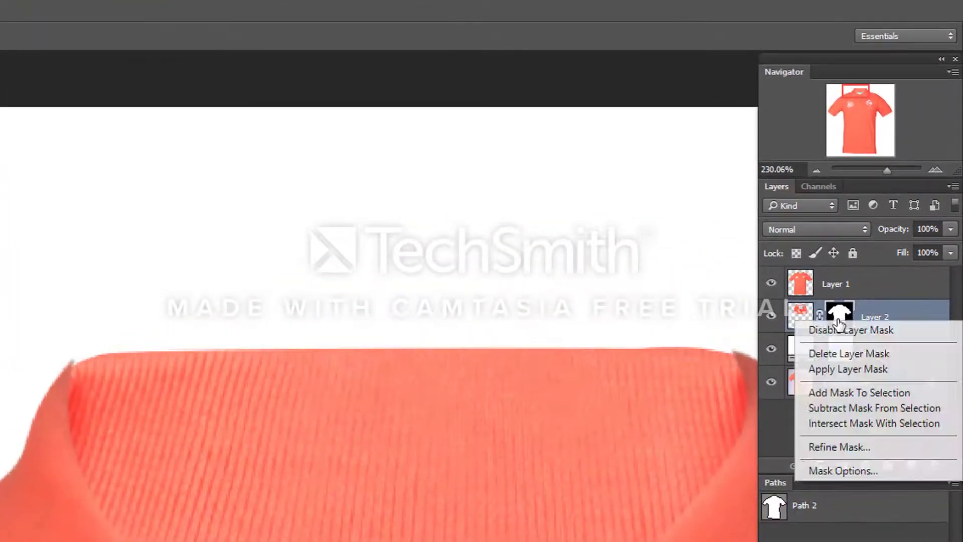
pyautogui.click(844, 369)
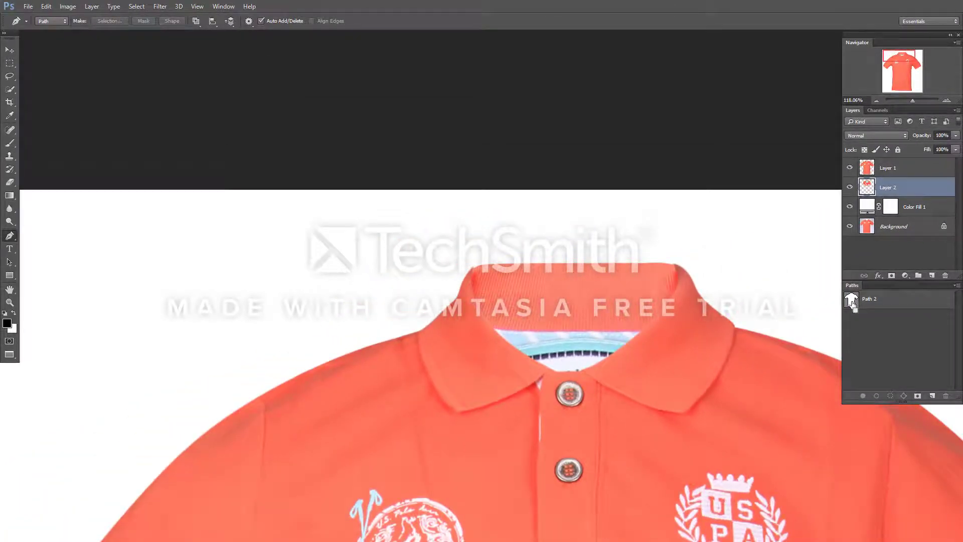
# - Load Path 2 as a selection and make Layer 1 the active layer
pyautogui.keyDown('ctrl'); pyautogui.click(853, 304); pyautogui.keyUp('ctrl')
pyautogui.moveTo(453, 262); pyautogui.dragTo(512, 284)
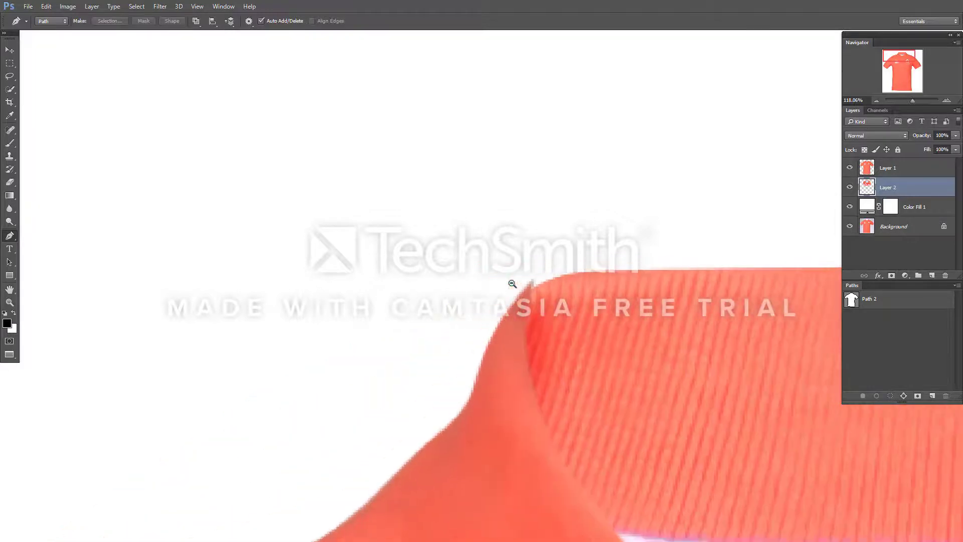
pyautogui.click(887, 168)
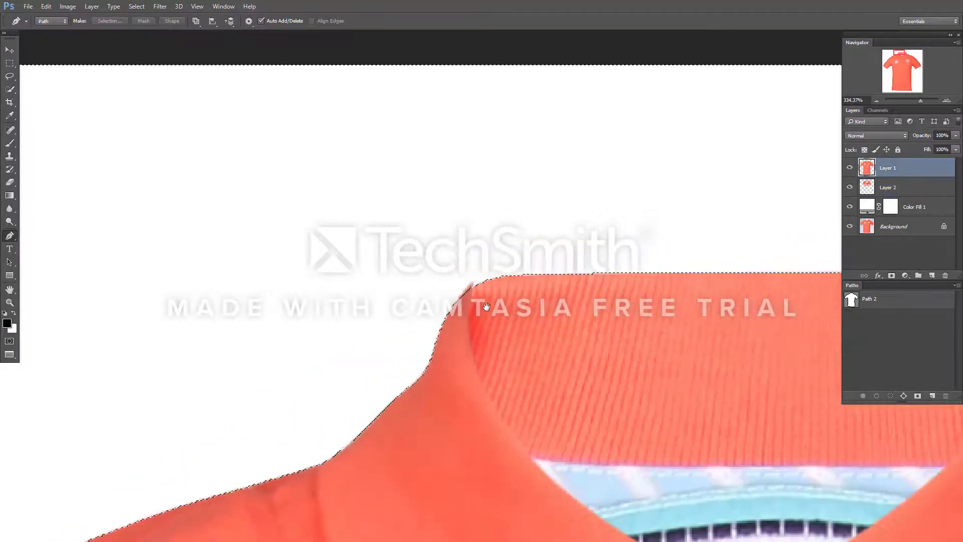
pyautogui.scroll(2, 486, 306)
pyautogui.scroll(-2, 435, 294)
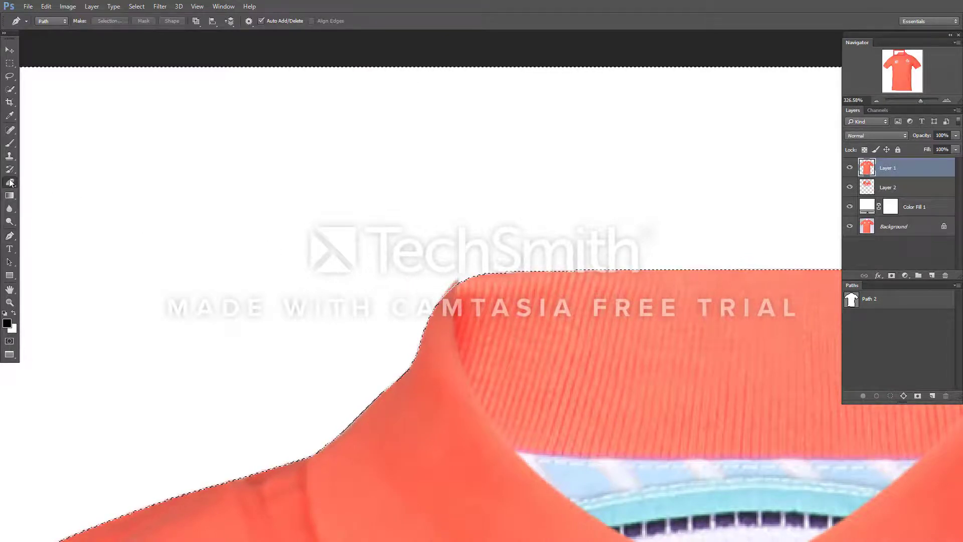
# - Pick the Eraser and reduce its size from 204 down to 48
pyautogui.moveTo(10, 182); pyautogui.dragTo(45, 181)
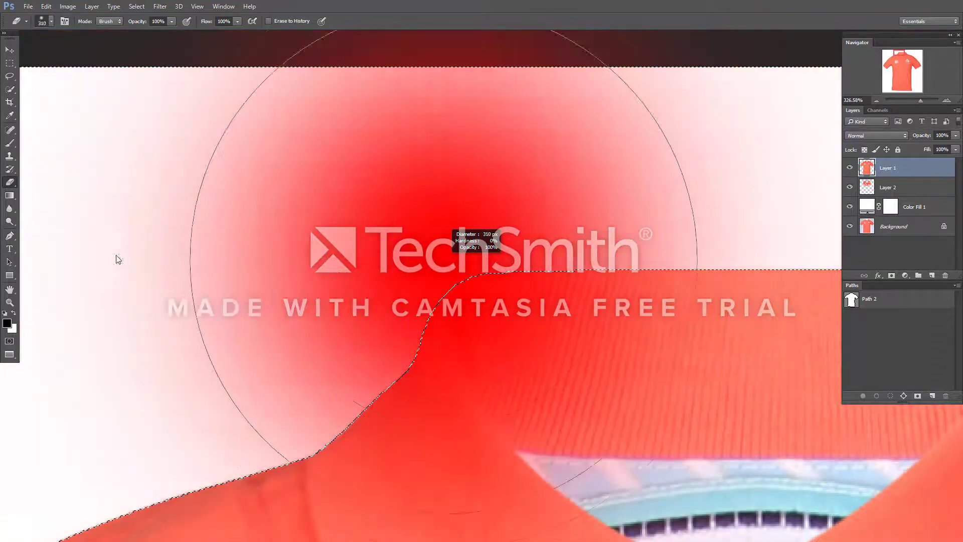
pyautogui.moveTo(452, 251); pyautogui.dragTo(337, 265)
pyautogui.scroll(-2, 337, 265)
pyautogui.moveTo(387, 247); pyautogui.dragTo(346, 248)
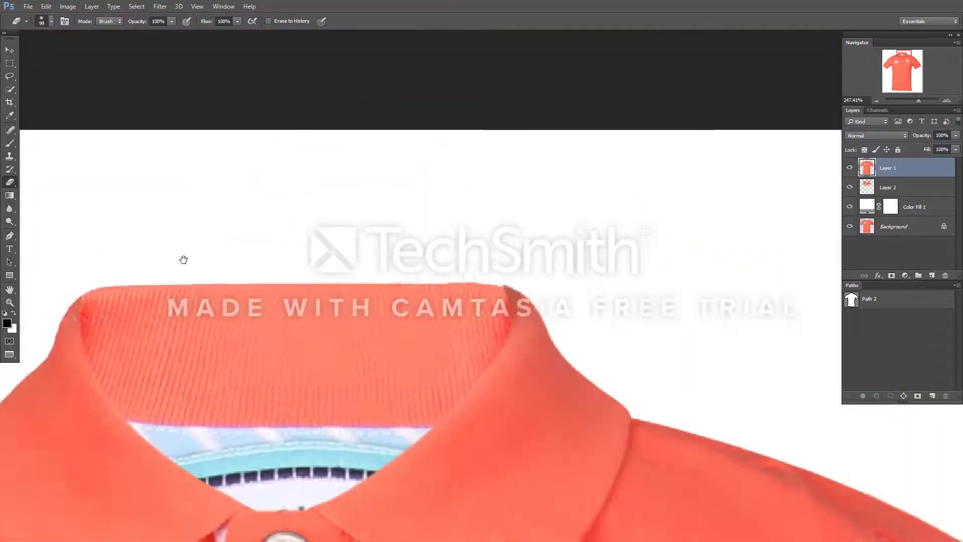
pyautogui.moveTo(499, 222); pyautogui.dragTo(95, 239)
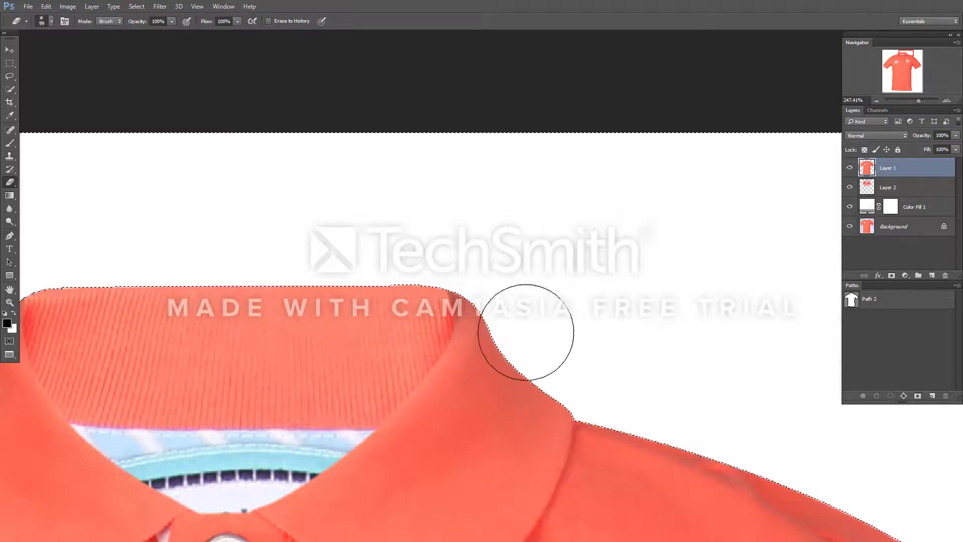
pyautogui.scroll(-2, 370, 311)
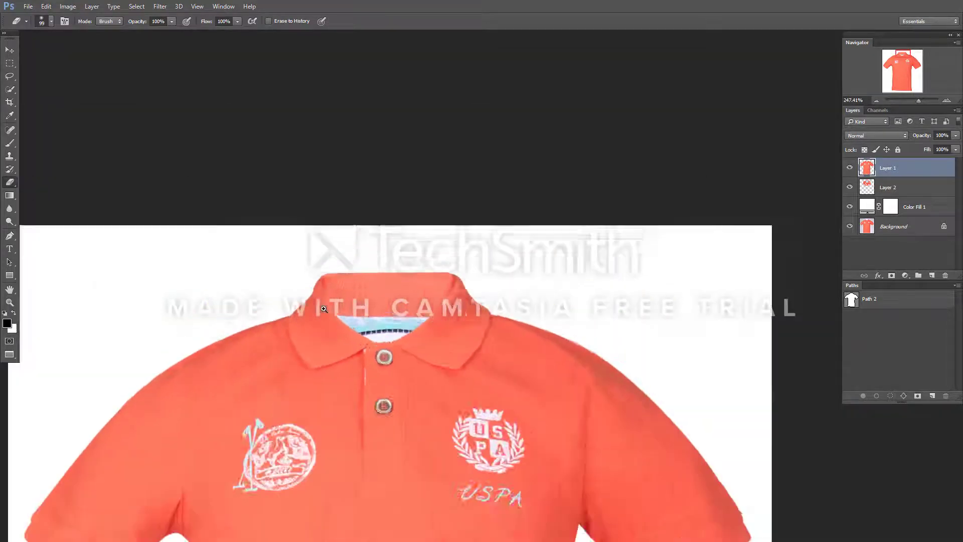
pyautogui.scroll(2, 310, 266)
pyautogui.press('[')
pyautogui.press('[')
pyautogui.press('[')
pyautogui.press('[')
pyautogui.press('[')
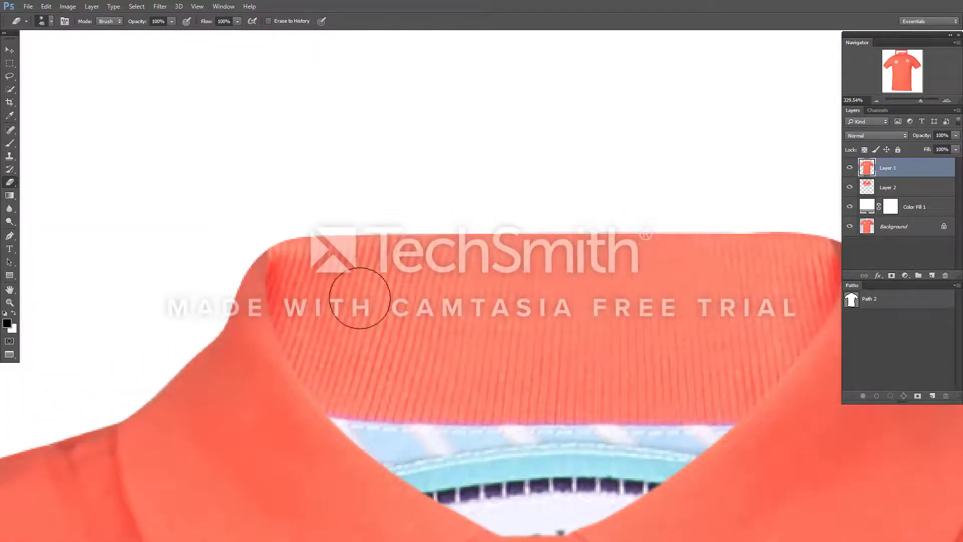
pyautogui.scroll(-1, 411, 297)
pyautogui.scroll(-1, 646, 273)
pyautogui.scroll(-1, 642, 273)
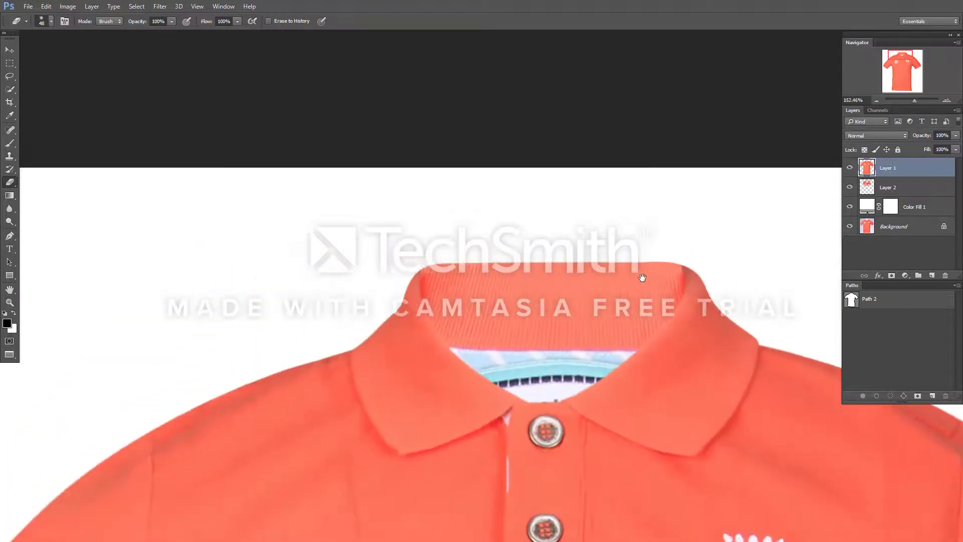
pyautogui.scroll(1, 377, 237)
pyautogui.scroll(1, 253, 209)
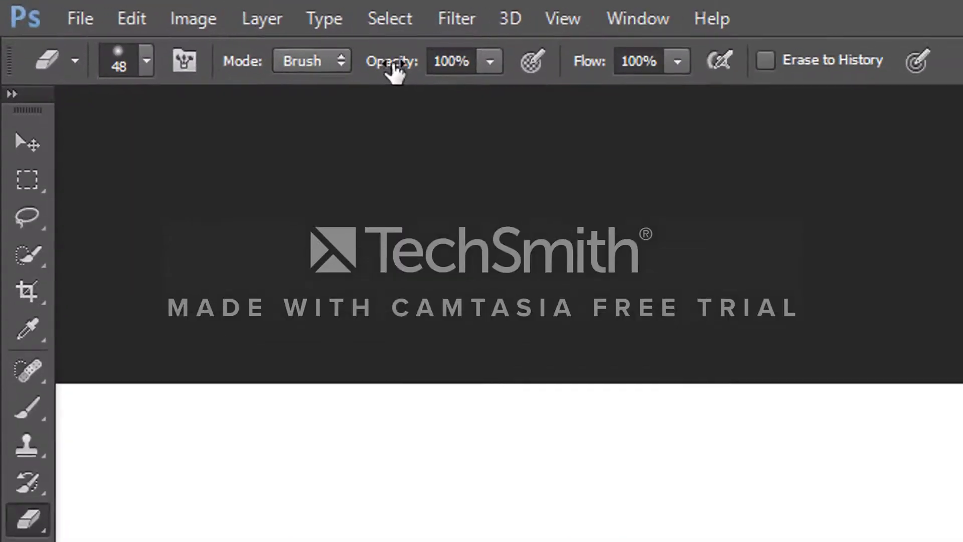
# - Set eraser opacity to 23% and softly erase the left and right collar corners
pyautogui.moveTo(133, 22); pyautogui.dragTo(92, 22)
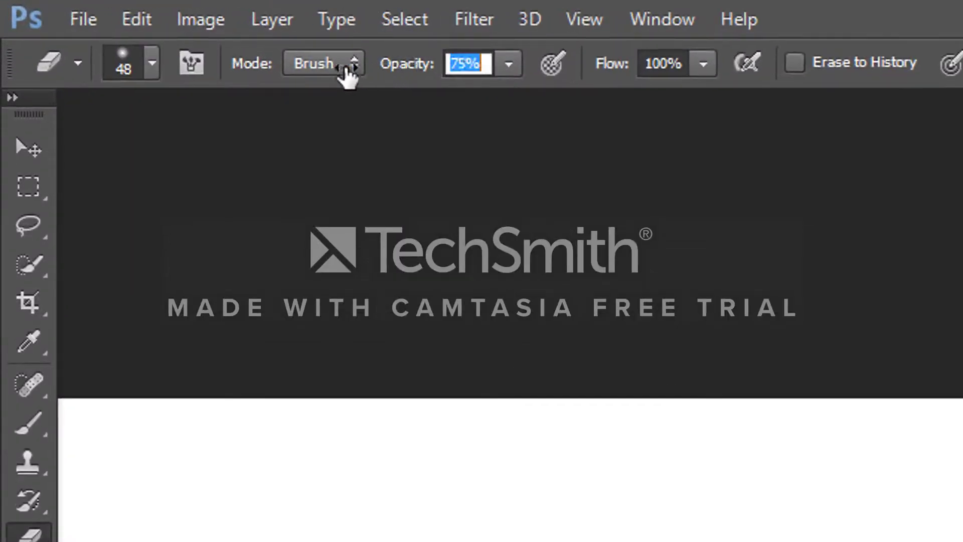
pyautogui.moveTo(275, 64); pyautogui.dragTo(311, 65)
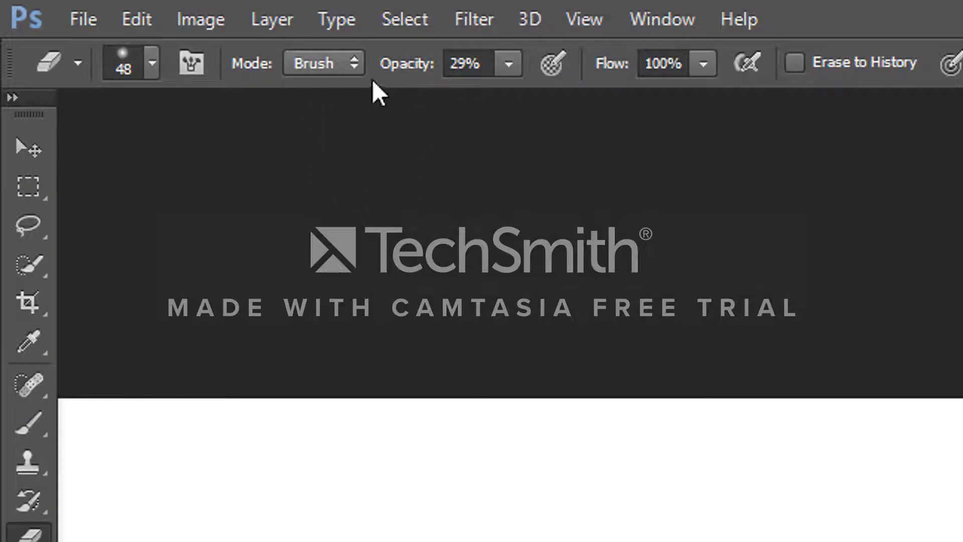
pyautogui.moveTo(406, 64); pyautogui.dragTo(398, 68)
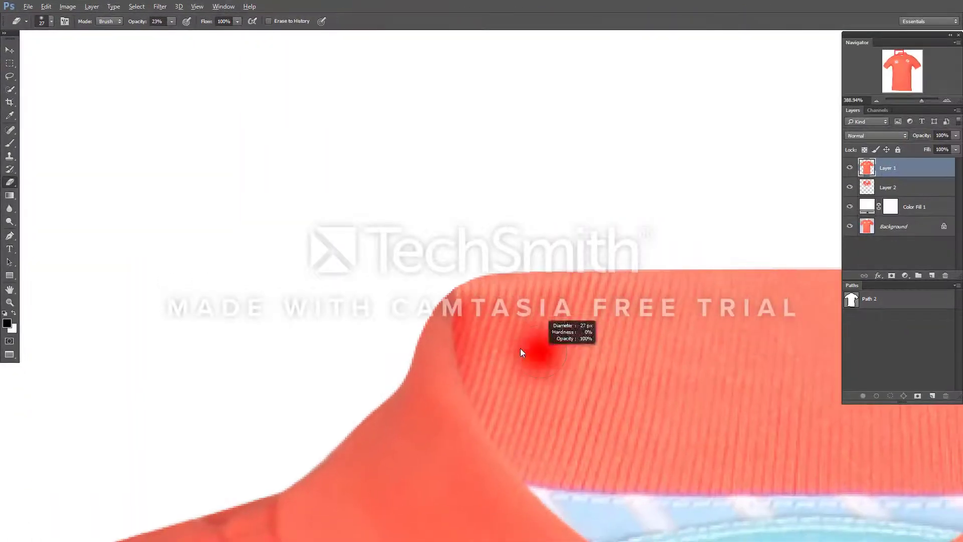
pyautogui.moveTo(448, 309); pyautogui.dragTo(399, 267)
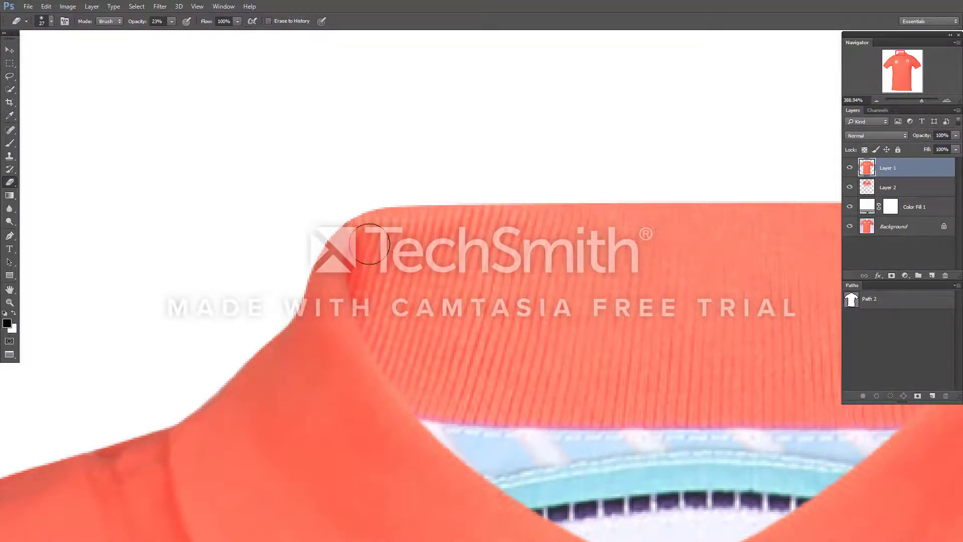
pyautogui.scroll(-1, 425, 271)
pyautogui.moveTo(295, 275); pyautogui.dragTo(407, 225)
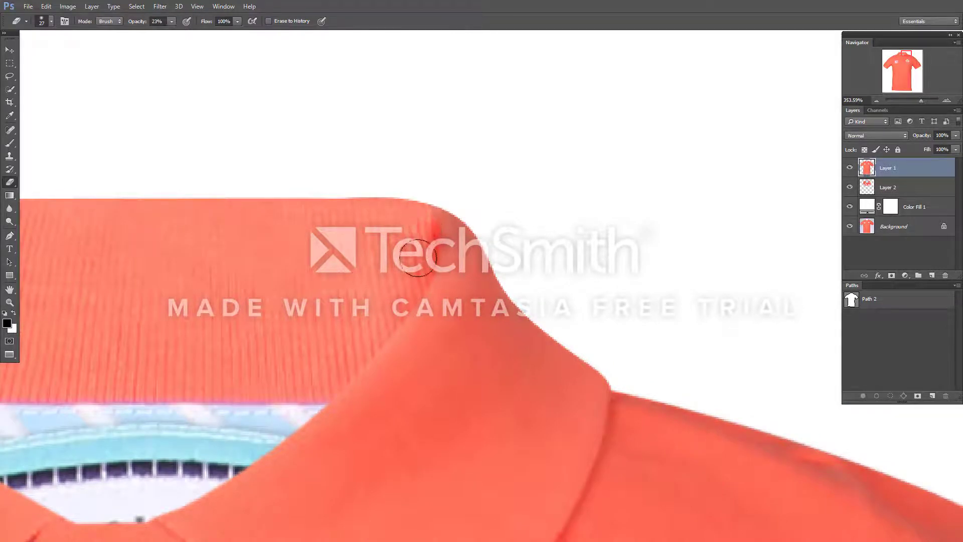
pyautogui.scroll(-6, 389, 281)
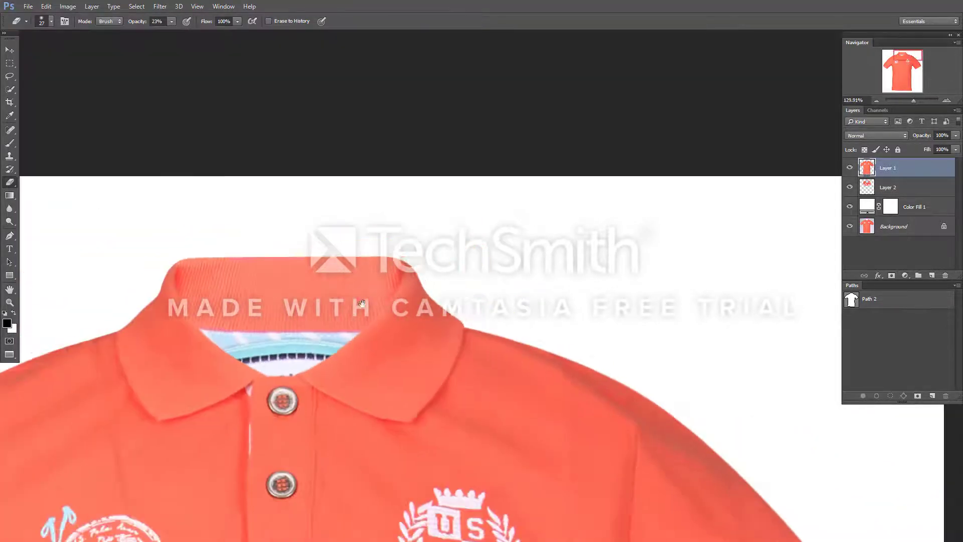
pyautogui.scroll(-5, 389, 281)
pyautogui.scroll(-4, 390, 291)
pyautogui.scroll(-4, 391, 304)
pyautogui.scroll(-2, 391, 304)
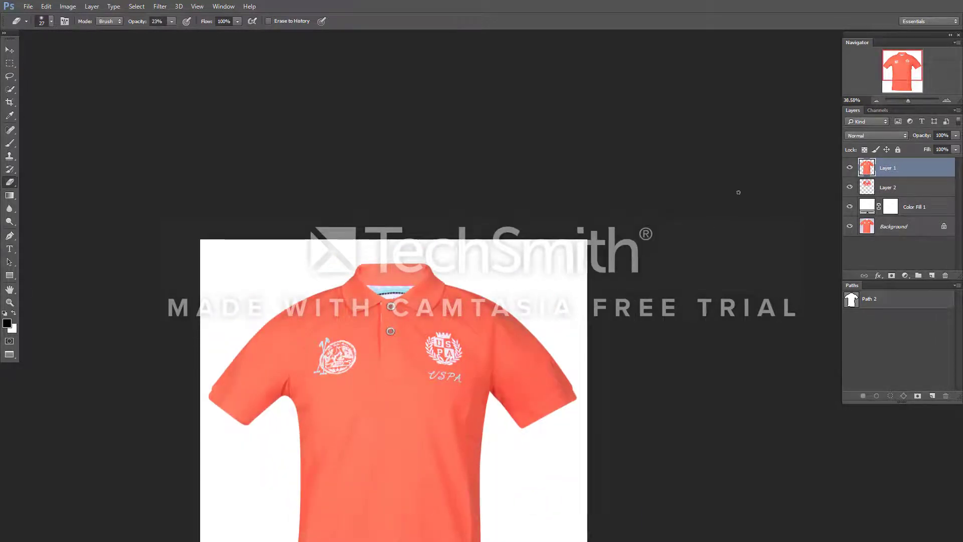
# - Add an empty Layer 3 above Layer 2 and load Path 2 as a selection
pyautogui.scroll(1, 382, 307)
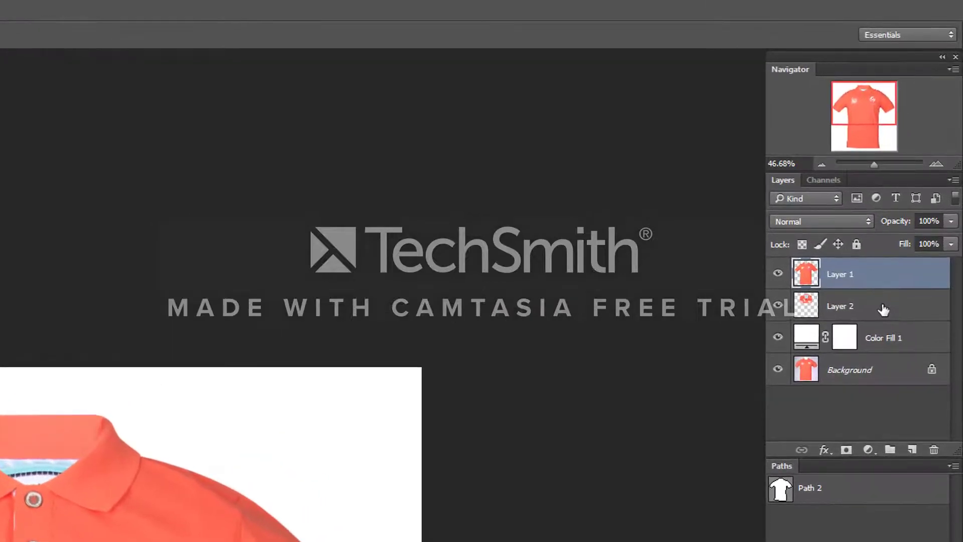
pyautogui.click(904, 195)
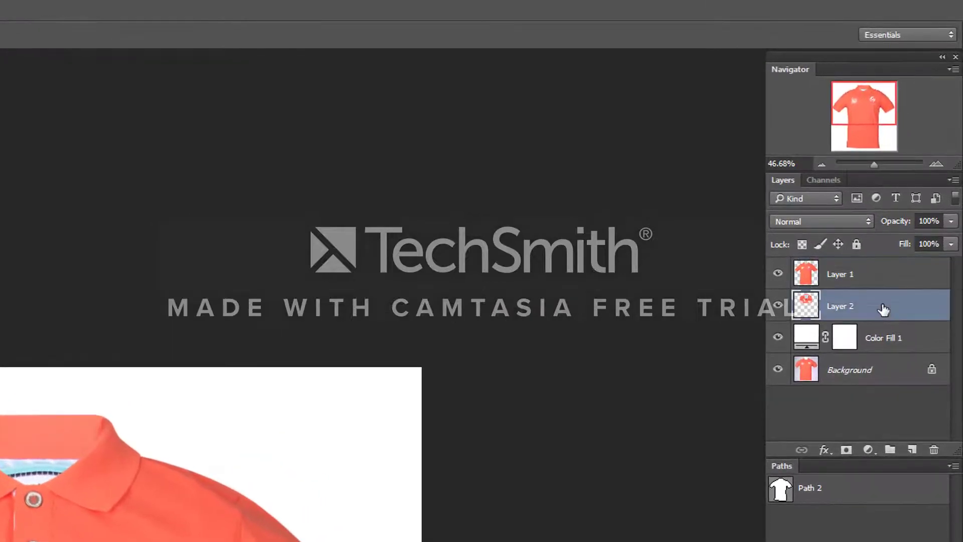
pyautogui.click(912, 450)
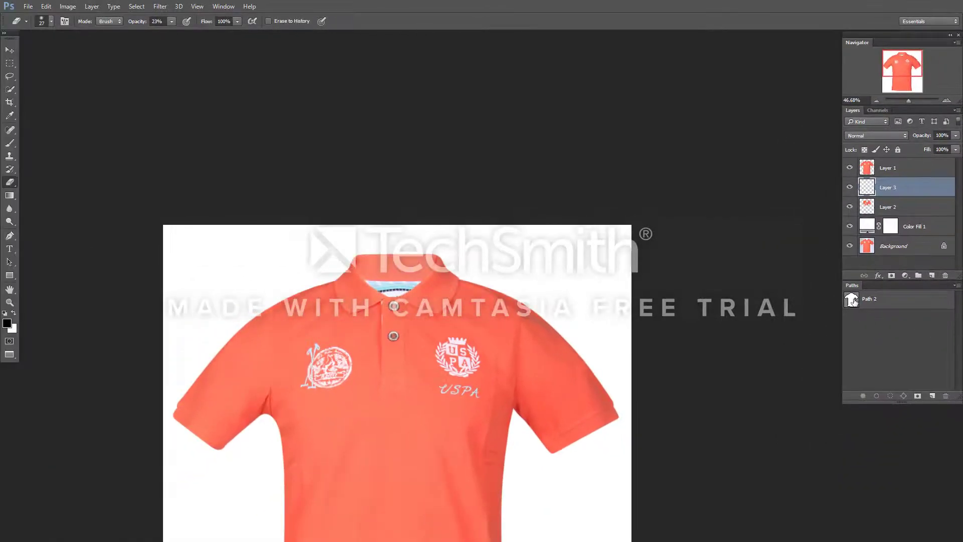
pyautogui.keyDown('ctrl'); pyautogui.click(851, 302); pyautogui.keyUp('ctrl')
pyautogui.press('b')
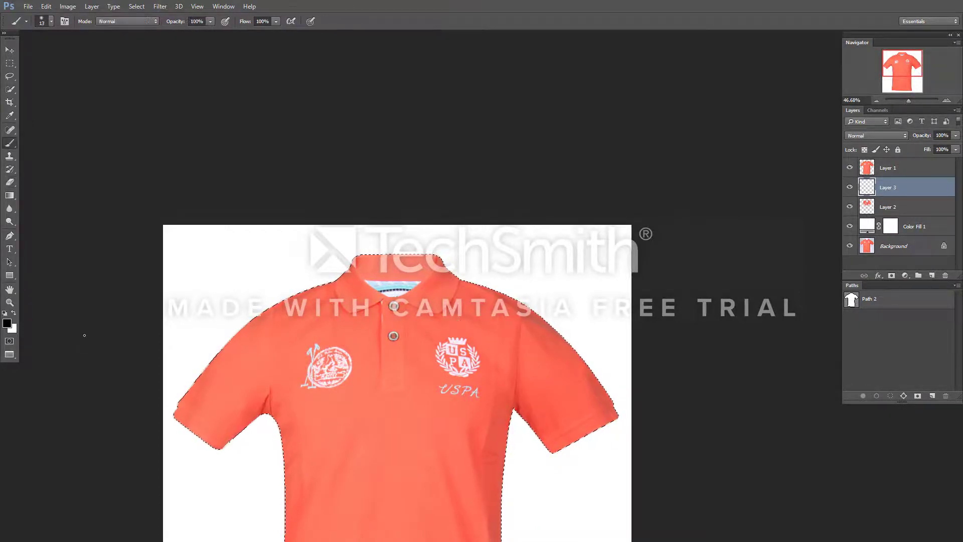
# - Paint black over the inner collar with a 0%-hardness brush of about 258 px, then deselect
pyautogui.rightClick(354, 367)
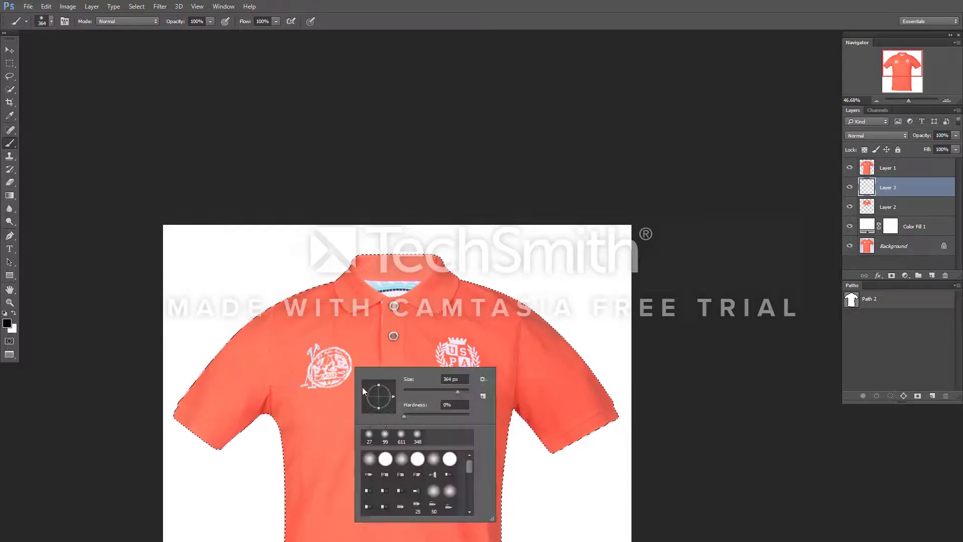
pyautogui.click(401, 416)
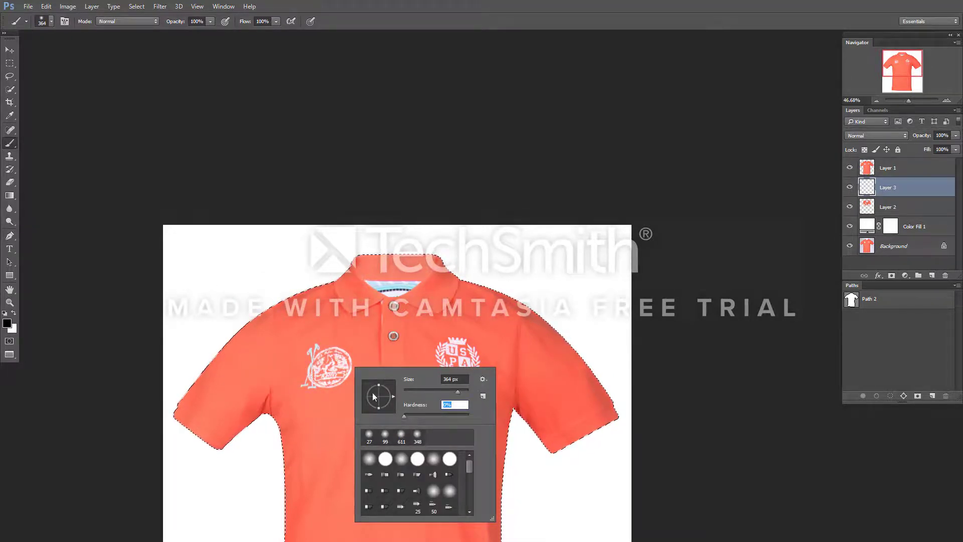
pyautogui.press('Return')
pyautogui.moveTo(306, 333); pyautogui.dragTo(316, 338)
pyautogui.scroll(2, 378, 293)
pyautogui.scroll(3, 377, 293)
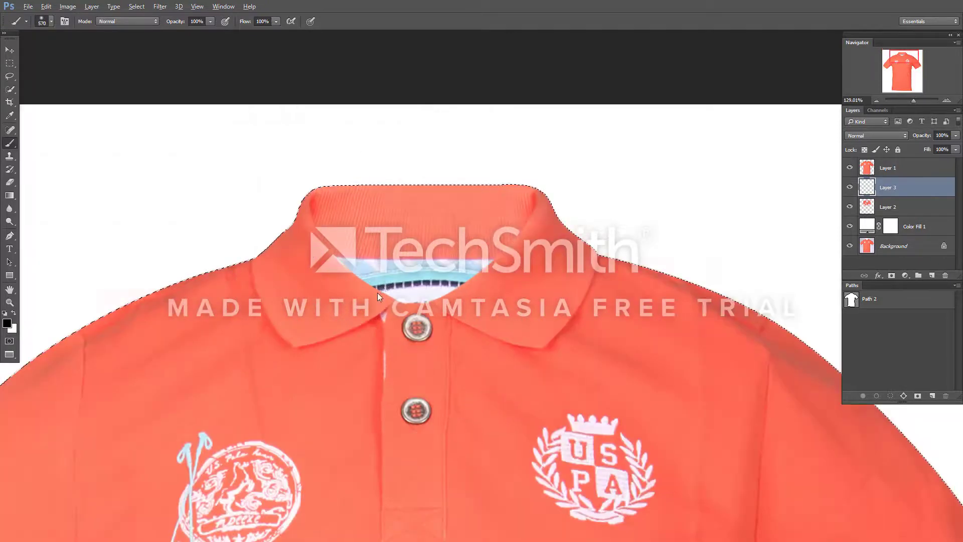
pyautogui.moveTo(377, 293); pyautogui.dragTo(295, 270)
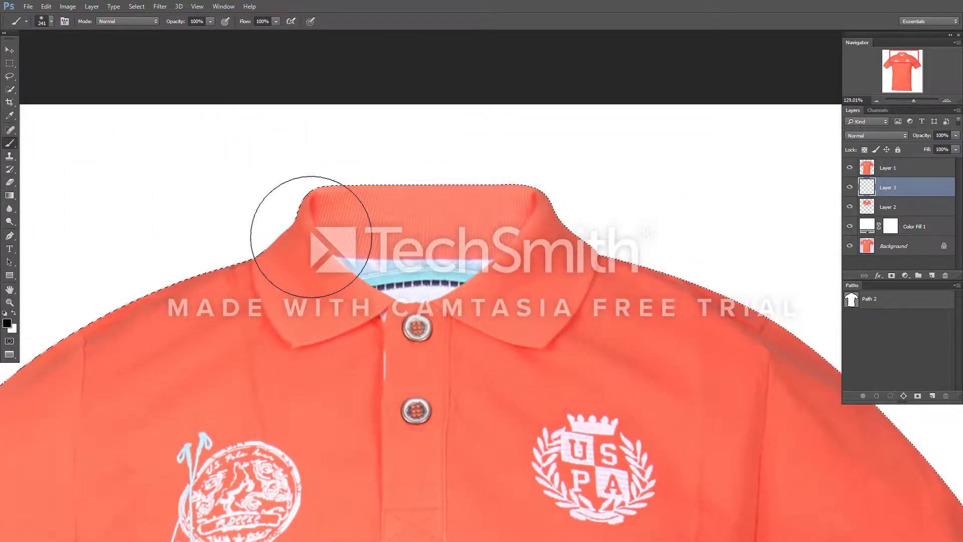
pyautogui.moveTo(308, 236); pyautogui.dragTo(316, 245)
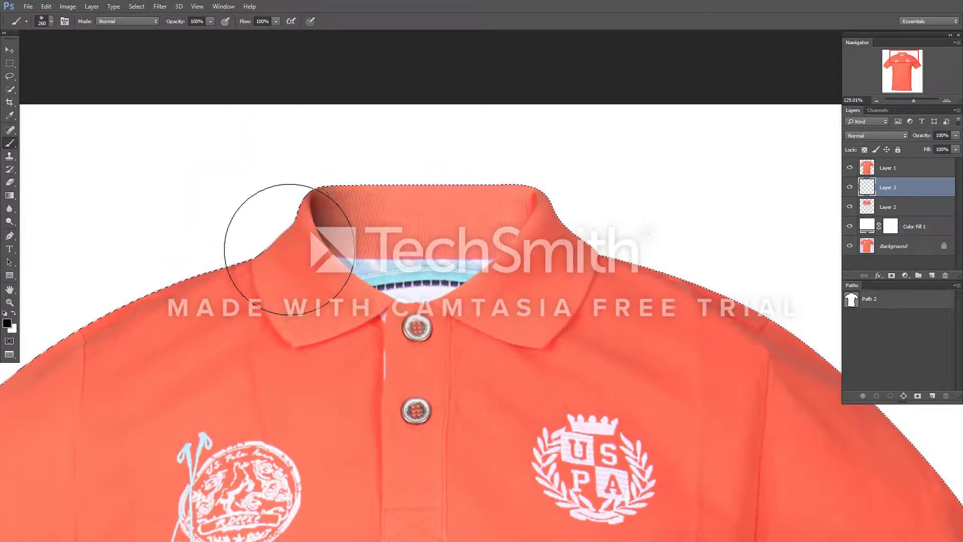
pyautogui.moveTo(393, 344)
pyautogui.mouseDown()
pyautogui.moveTo(577, 227)
pyautogui.moveTo(252, 241)
pyautogui.mouseUp()
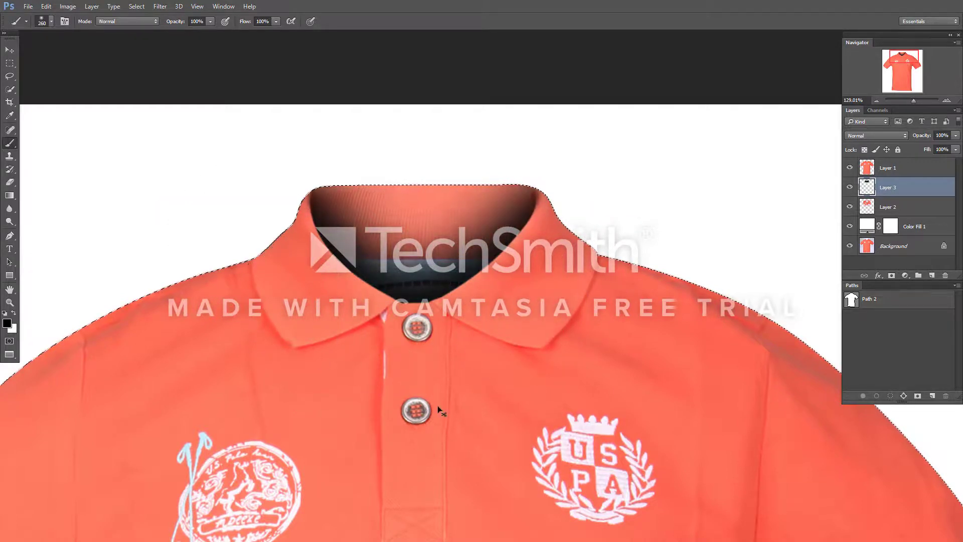
pyautogui.hotkey('ctrl', 'd')
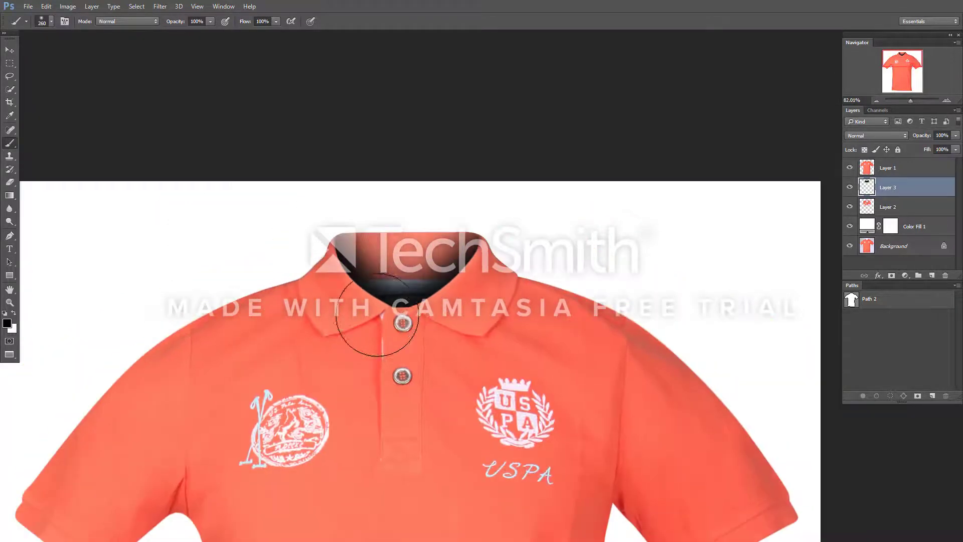
# - Load Layer 3's painted pixels as a selection and add a layer mask from it
pyautogui.scroll(-3, 381, 321)
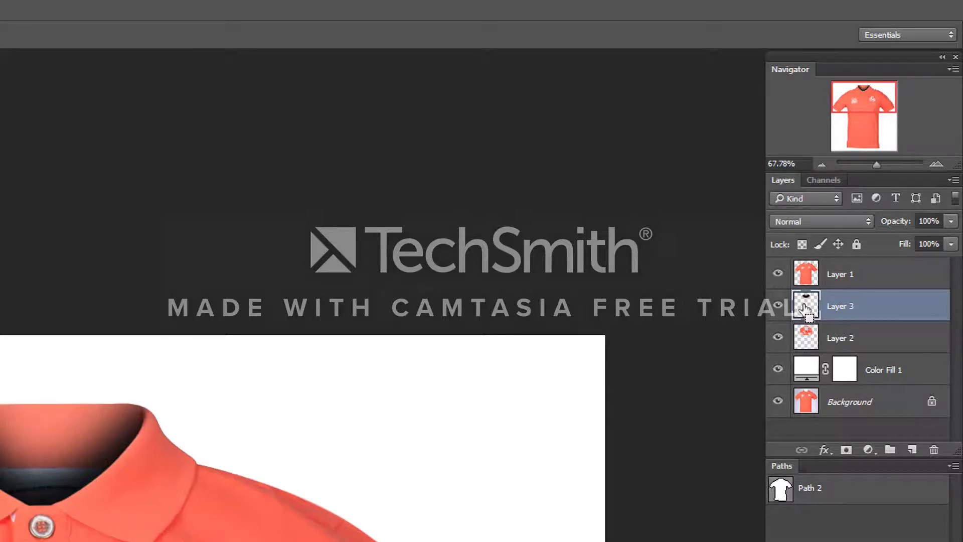
pyautogui.keyDown('ctrl'); pyautogui.click(805, 307); pyautogui.keyUp('ctrl')
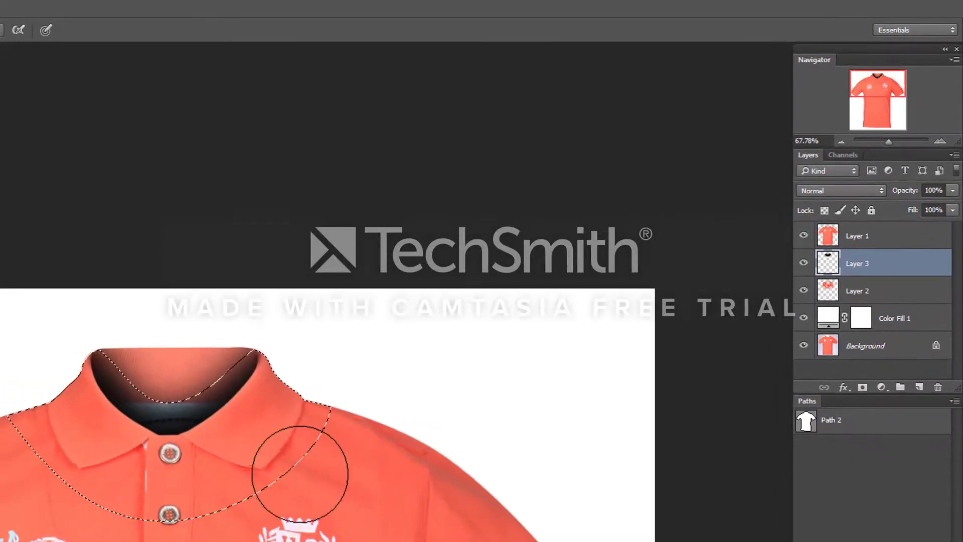
pyautogui.click(861, 387)
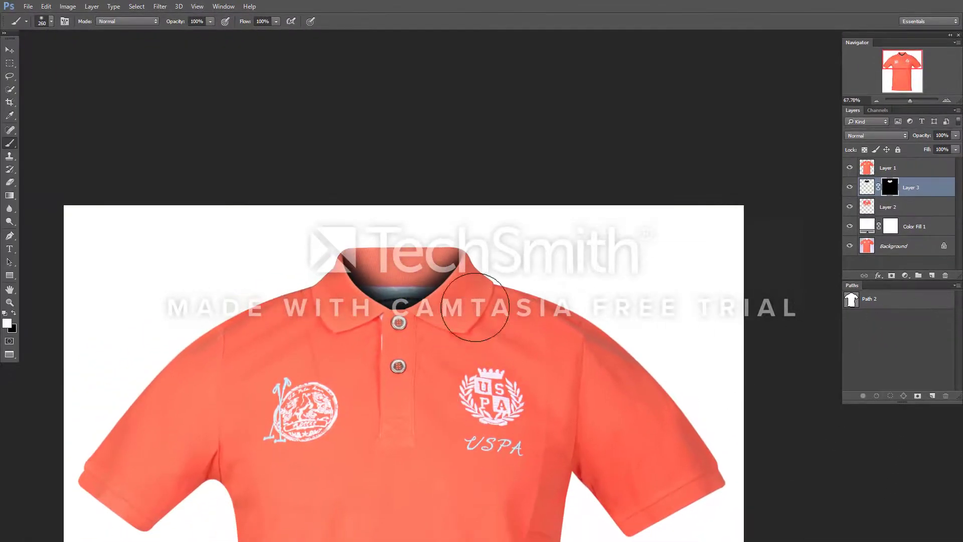
pyautogui.scroll(3, 428, 275)
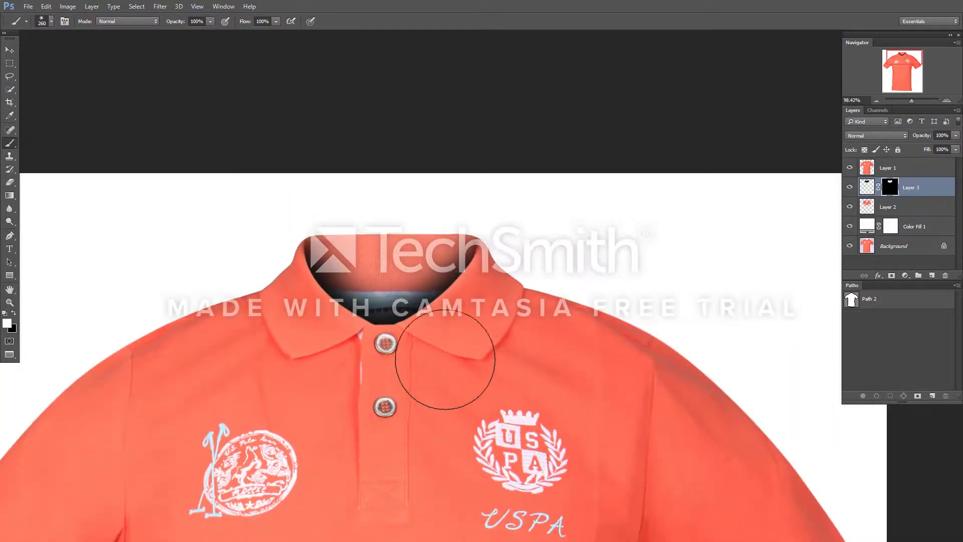
pyautogui.scroll(-3, 408, 301)
pyautogui.scroll(1, 401, 307)
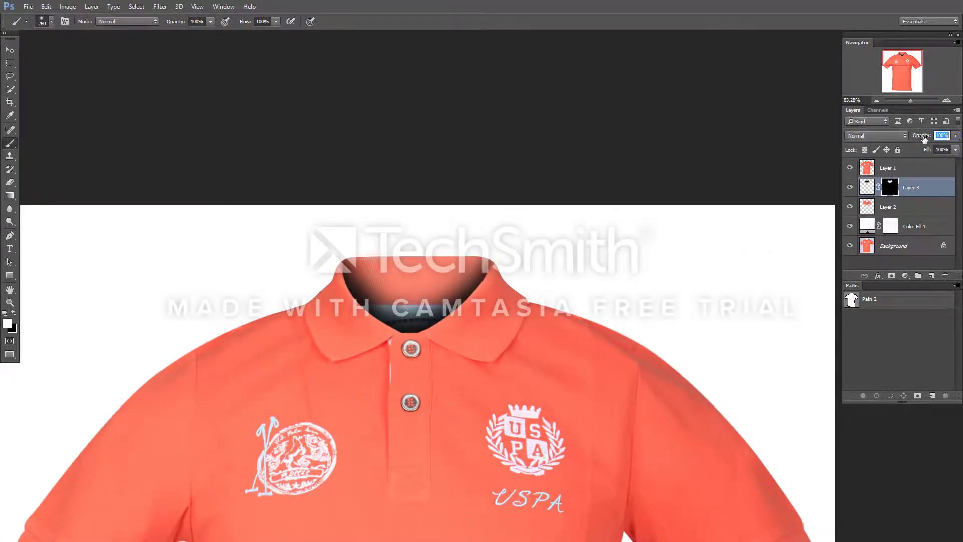
# - Set Layer 3's opacity to 25% and toggle its visibility to compare the collar
pyautogui.write('20')
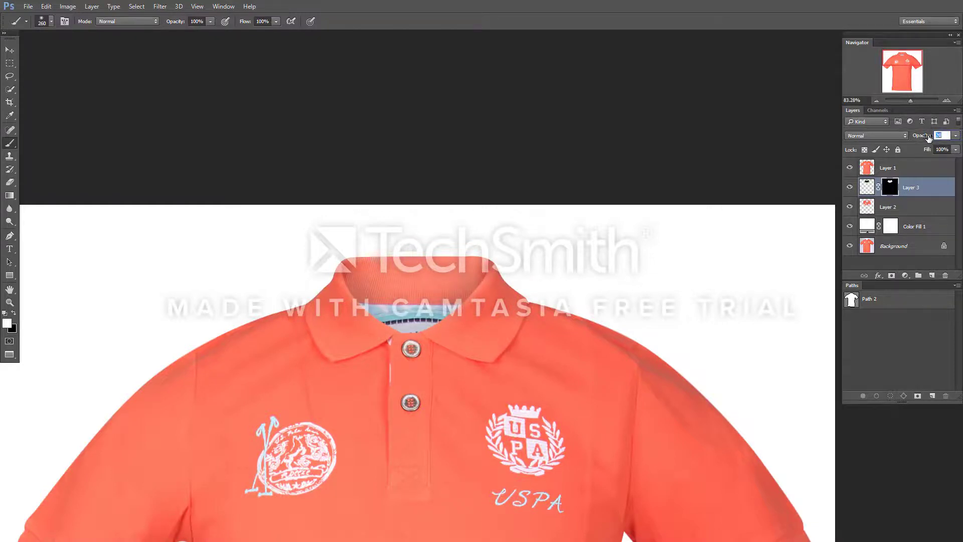
pyautogui.write('30')
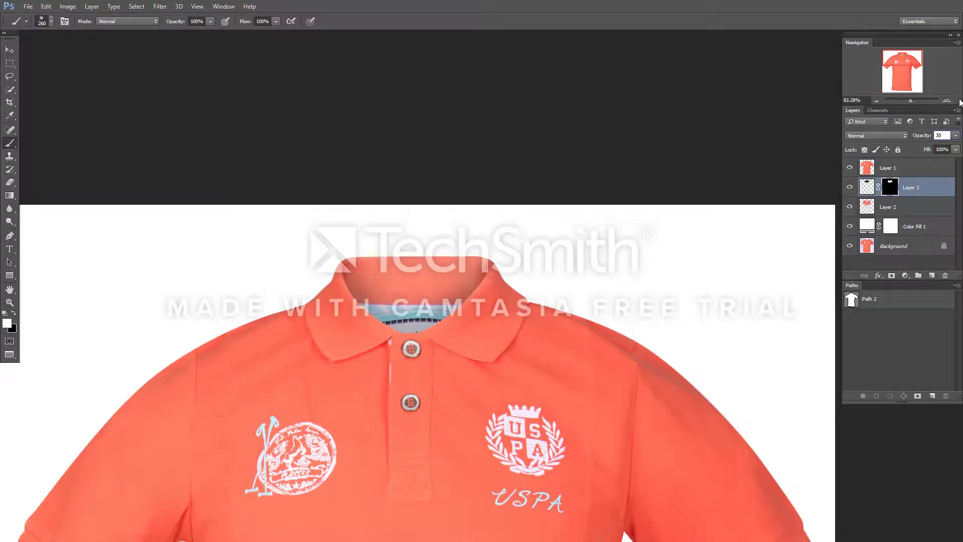
pyautogui.click(919, 139)
pyautogui.write('25')
pyautogui.press('Return')
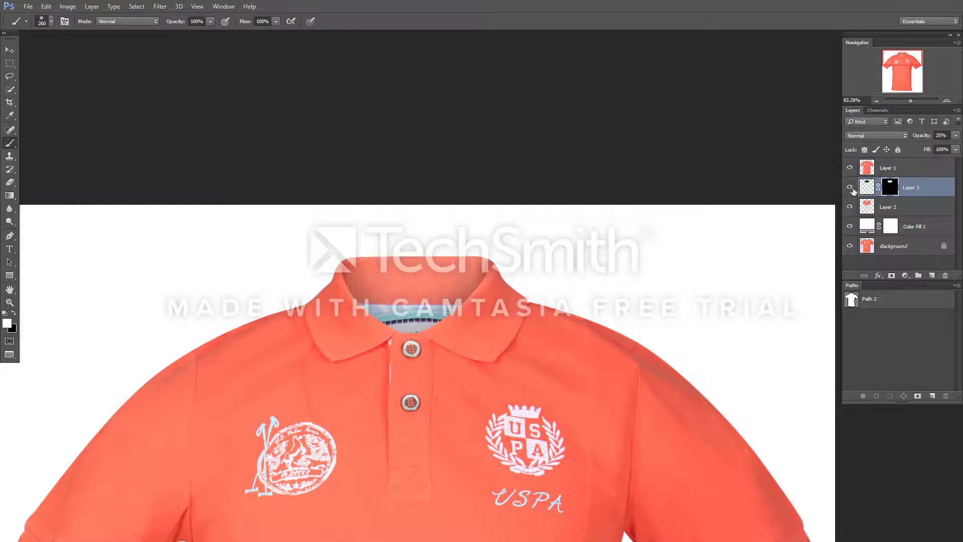
pyautogui.click(850, 188)
pyautogui.click(849, 188)
pyautogui.scroll(-3, 587, 245)
pyautogui.scroll(-3, 586, 245)
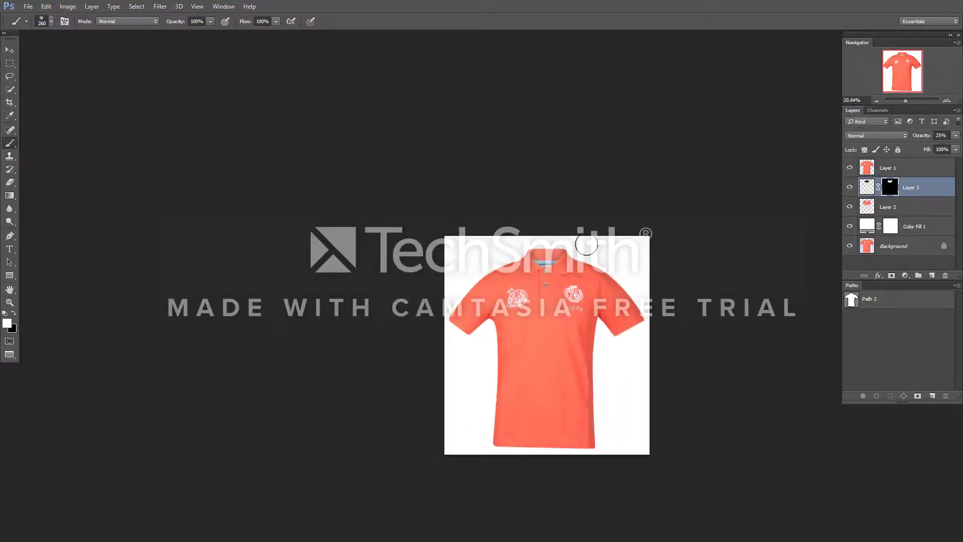
pyautogui.scroll(2, 585, 306)
pyautogui.scroll(1, 572, 303)
pyautogui.scroll(2, 552, 301)
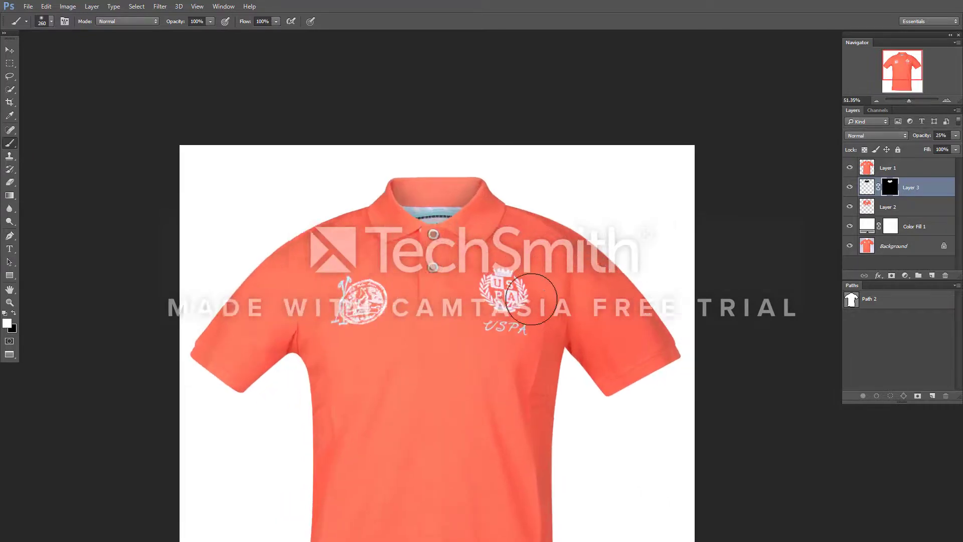
pyautogui.scroll(-3, 531, 300)
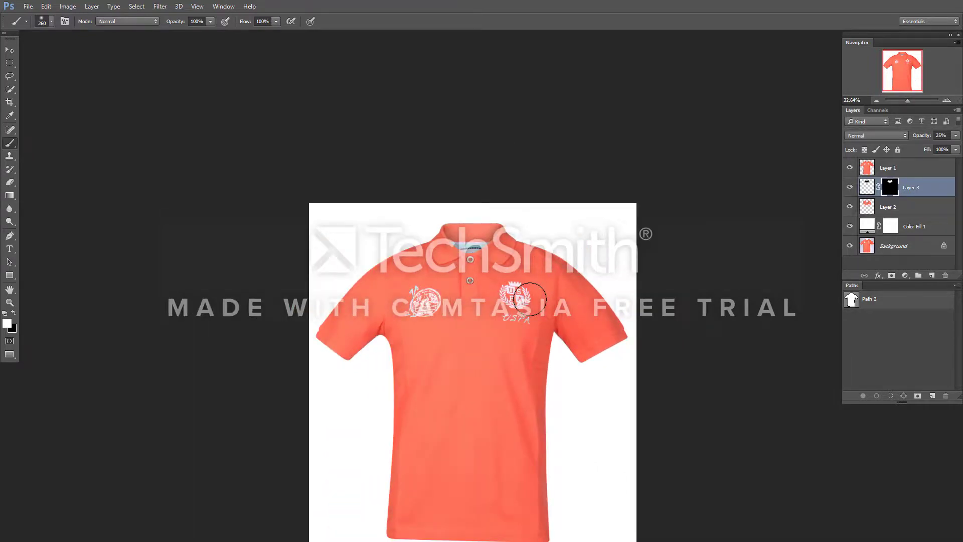
pyautogui.keyDown('alt'); pyautogui.click(850, 246); pyautogui.keyUp('alt')
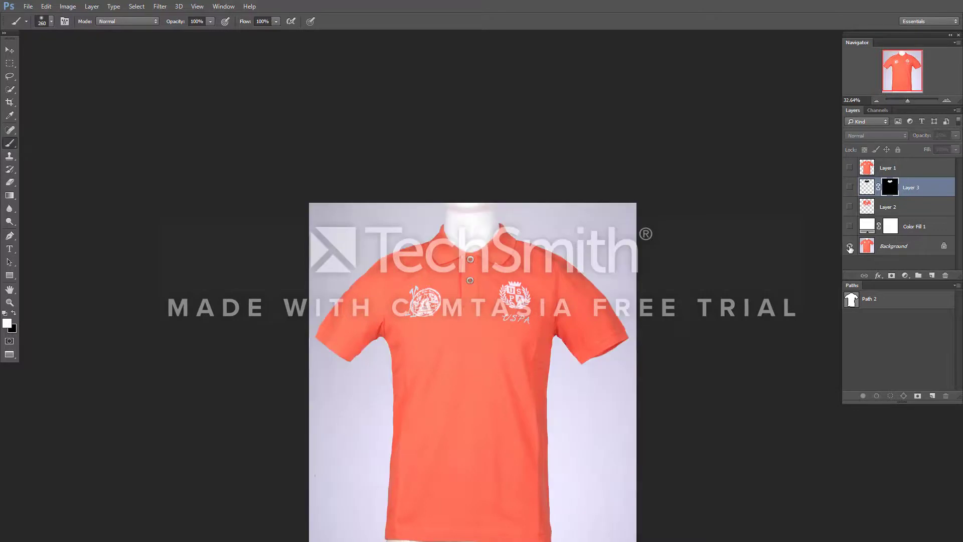
pyautogui.keyDown('alt'); pyautogui.click(850, 246); pyautogui.keyUp('alt')
pyautogui.scroll(-2, 571, 273)
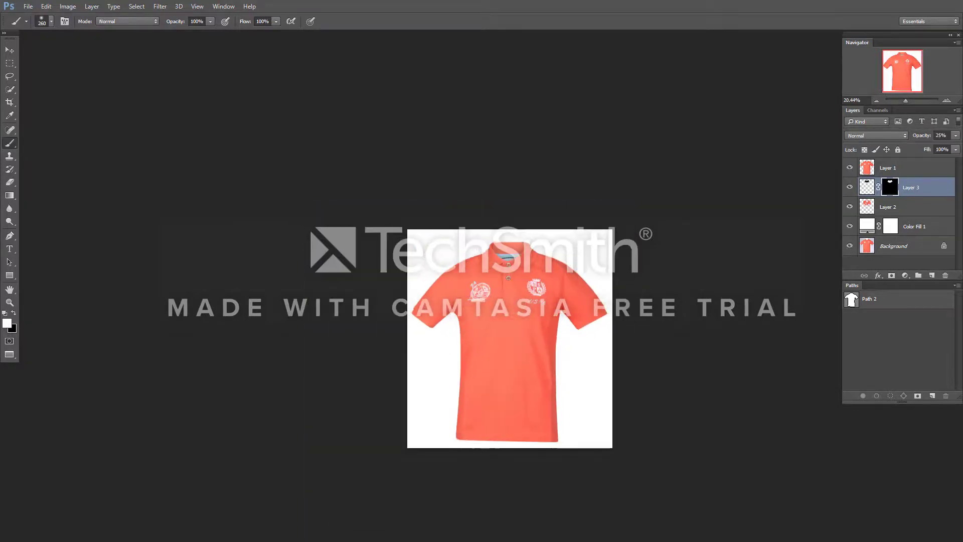
pyautogui.scroll(5, 557, 318)
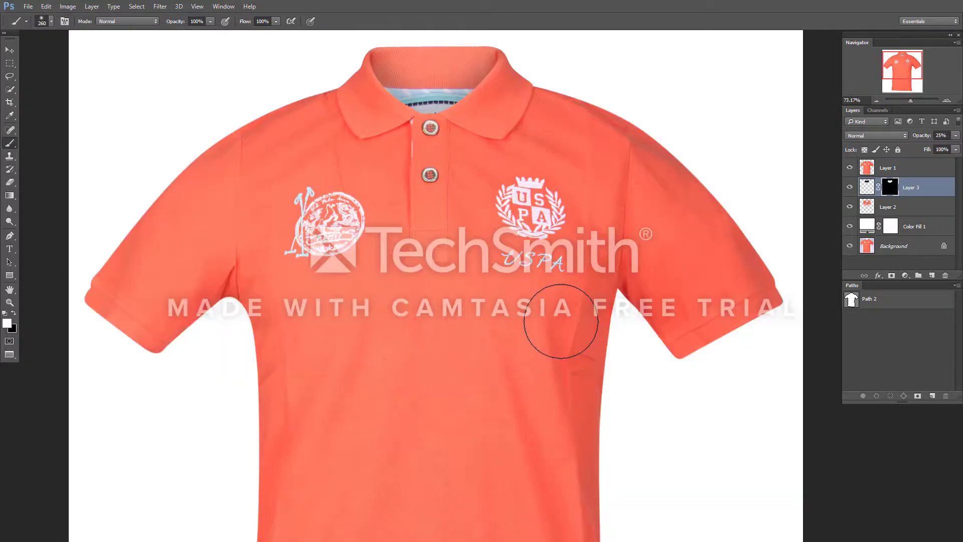